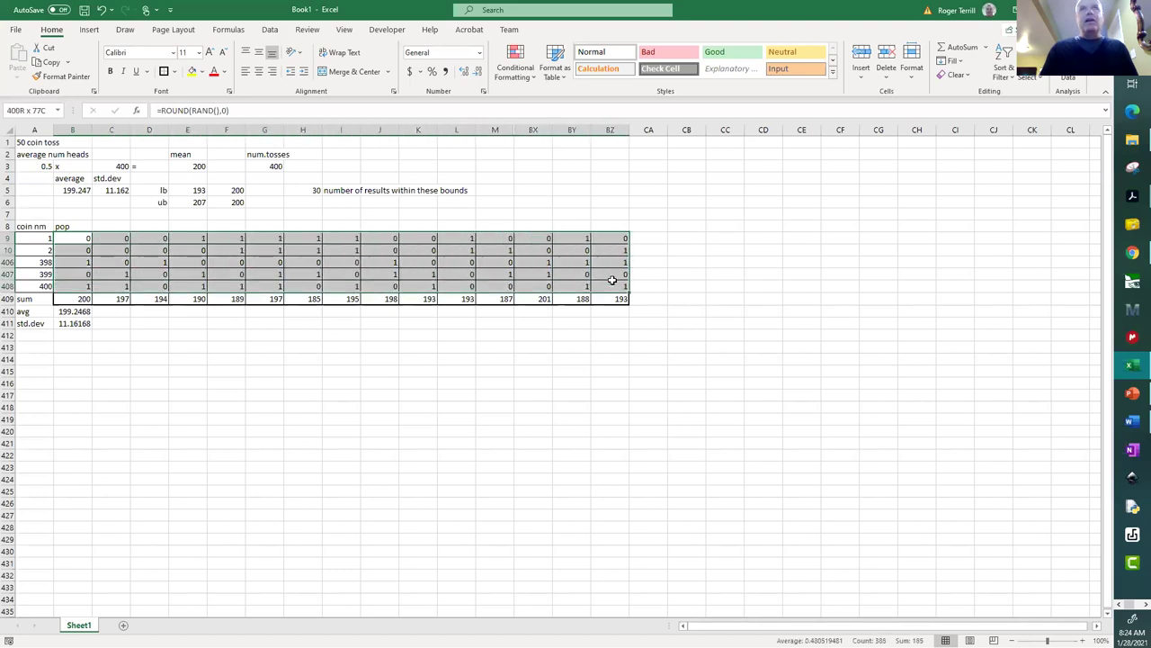
Fill the coin-toss grid B9:BZ408 with yellow and select its first cell, B9
click(193, 73)
click(308, 385)
click(84, 237)
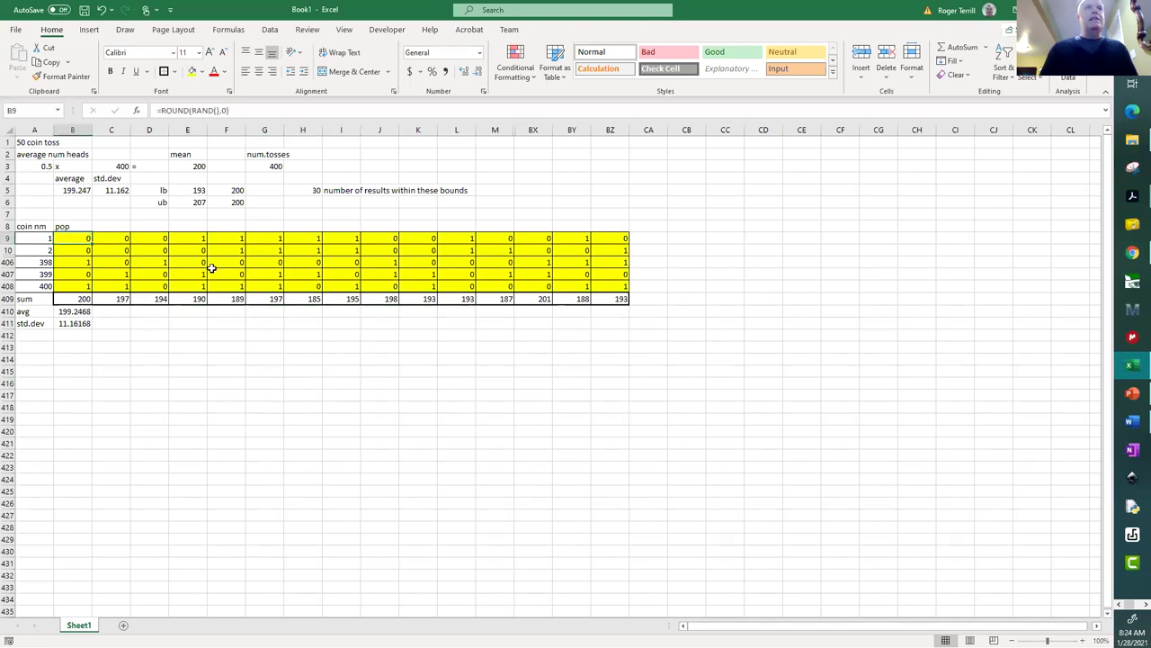
Examine the random toss formulas in the grid's upper rows across columns B to D
key(Down)
key(Down)
key(Right)
key(Right)
key(Up)
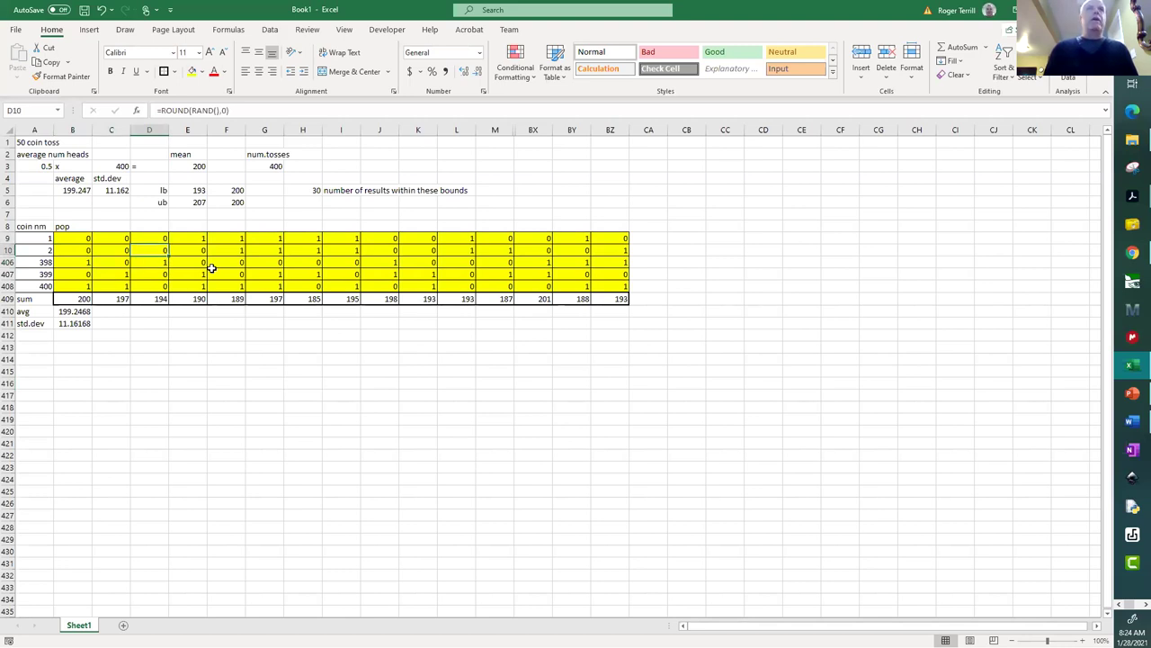
key(Up)
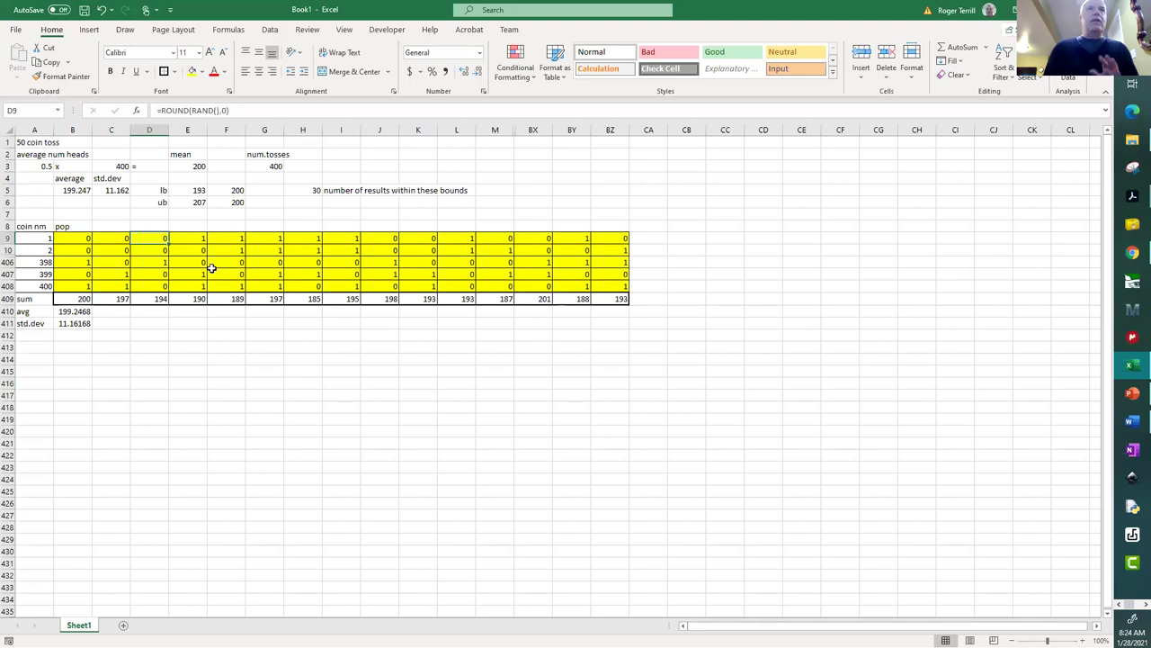
key(Left)
key(Left)
key(Down)
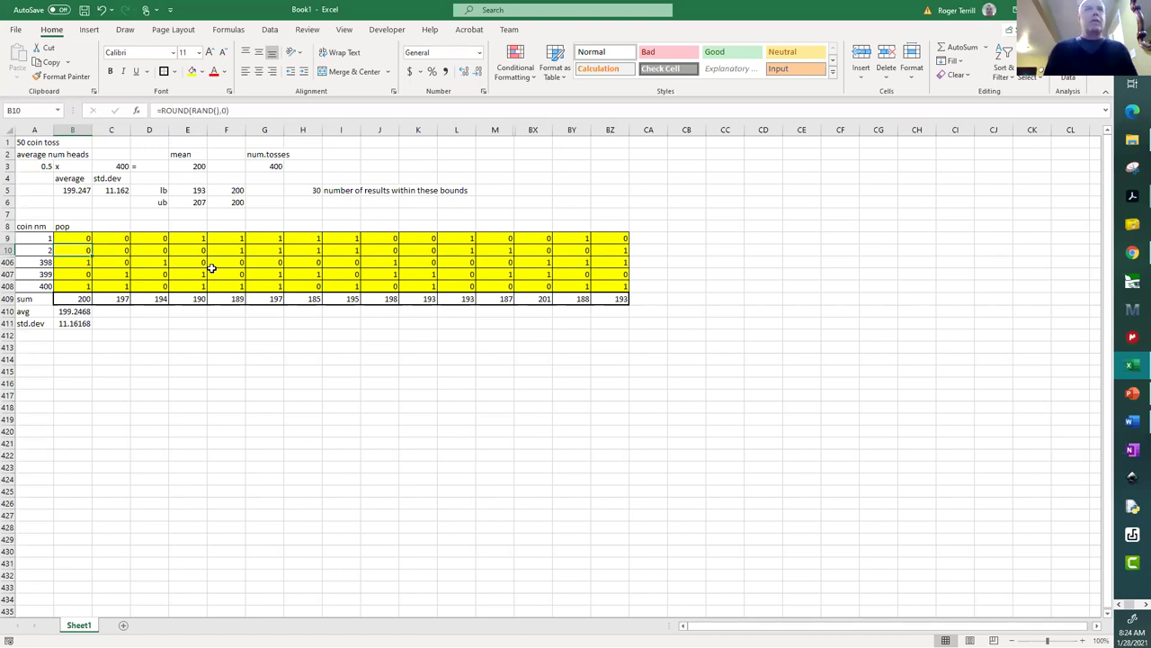
key(Up)
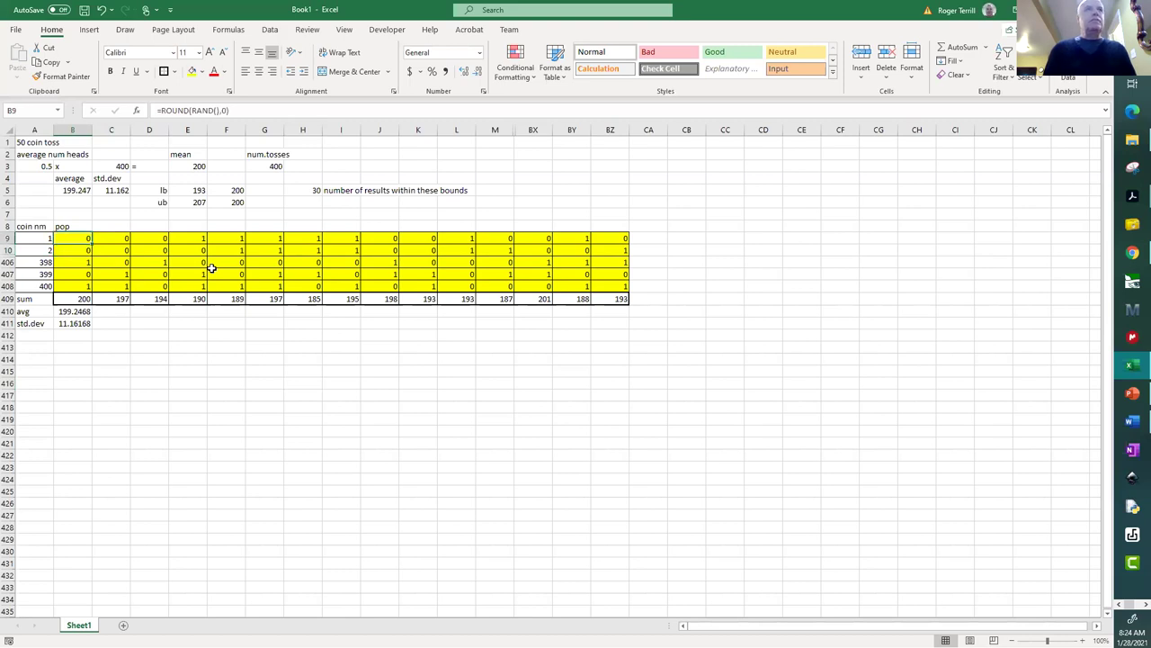
Trace the extent of the toss grid from B9 down to B408, across to BZ408 and back to B9
key(Down)
key(Down)
key(Down)
key(Down)
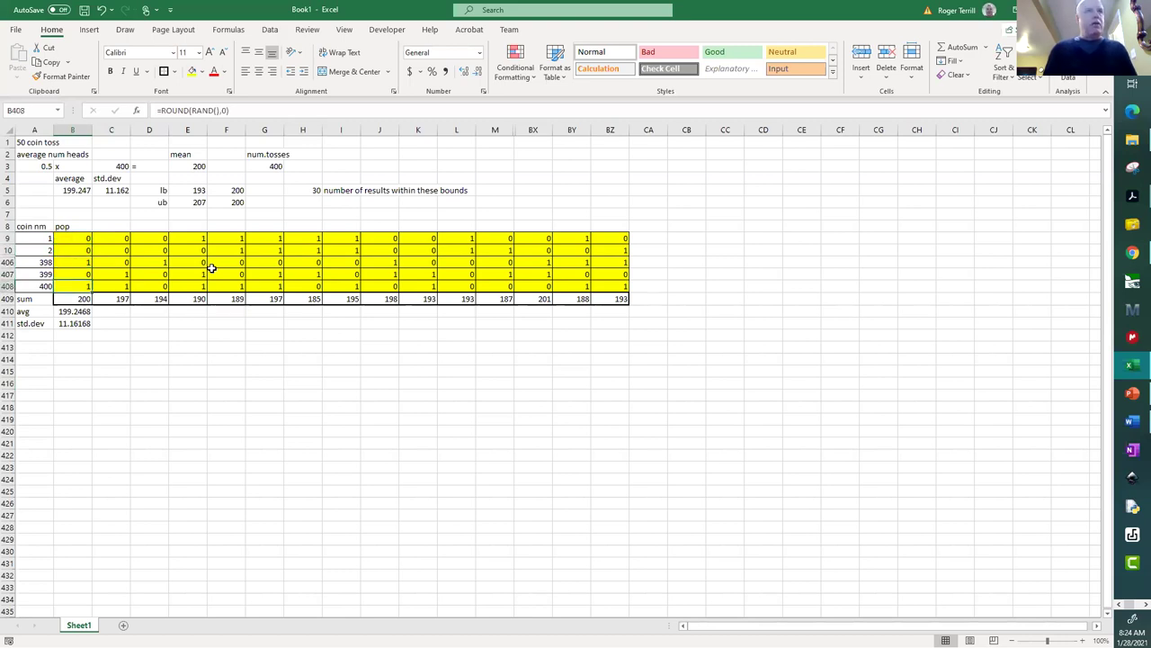
key(Right)
key(Right)
key(Right)
key(Right)
key(Right)
key(Right)
key(Right)
key(Right)
key(Right)
key(Right)
key(Right)
key(Right)
key(Right)
key(Right)
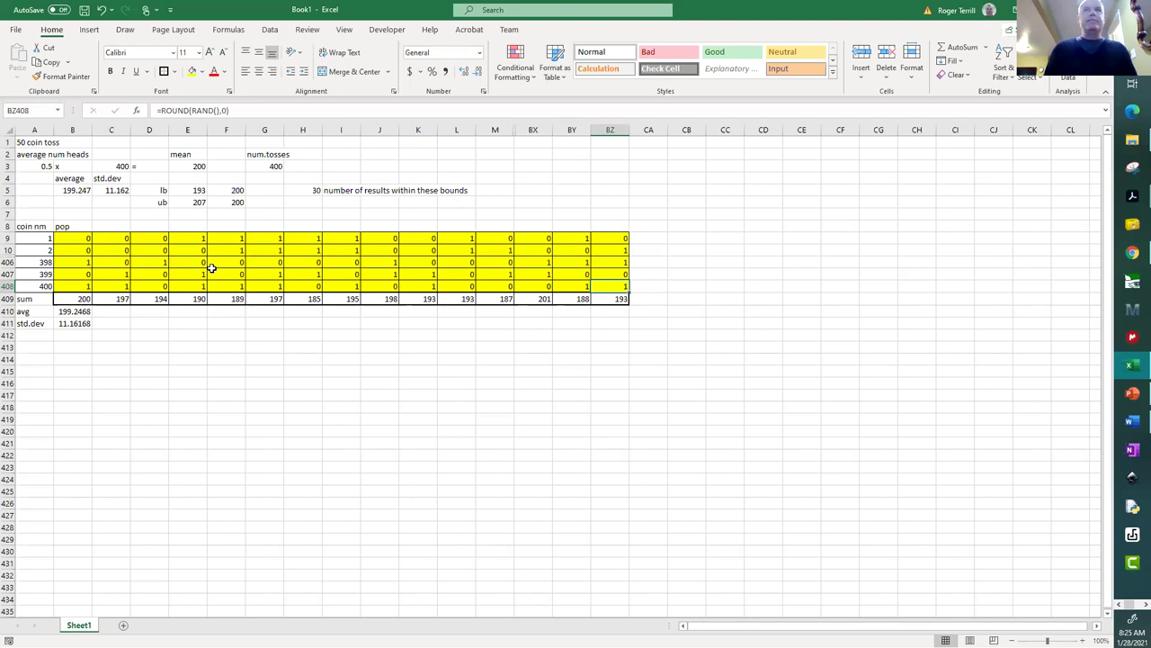
key(Left)
key(Left)
key(Left)
key(Left)
key(Left)
key(Left)
key(Left)
key(Left)
key(Left)
key(Left)
key(Left)
key(Left)
key(Left)
key(Left)
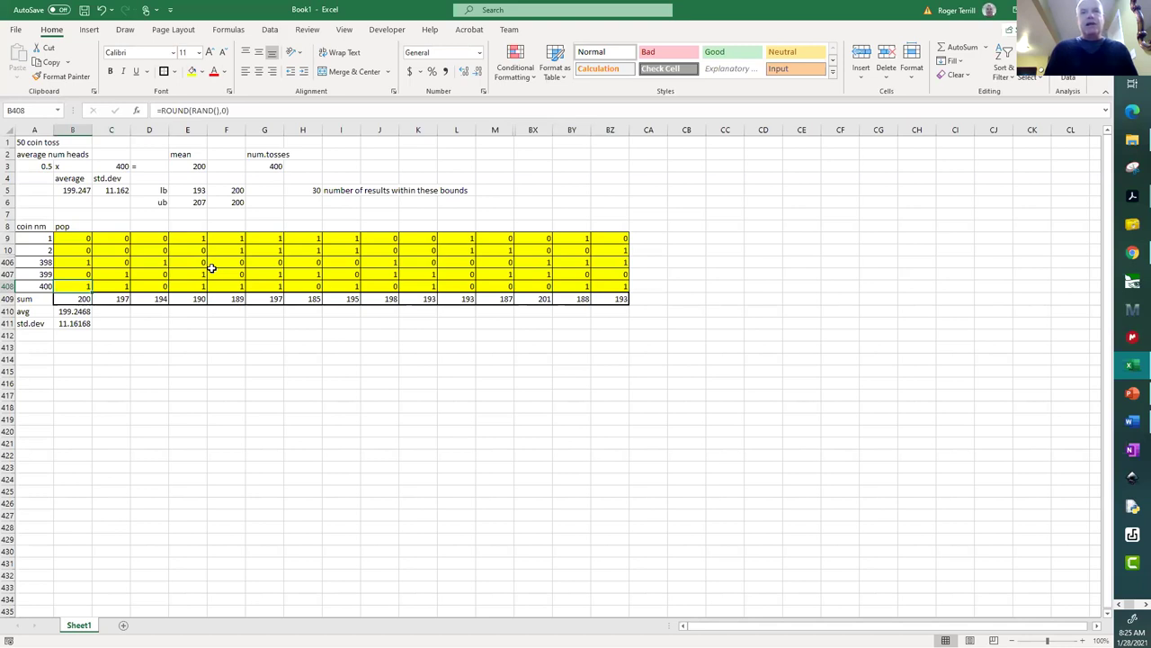
key(Up)
key(Up)
key(Up)
key(Up)
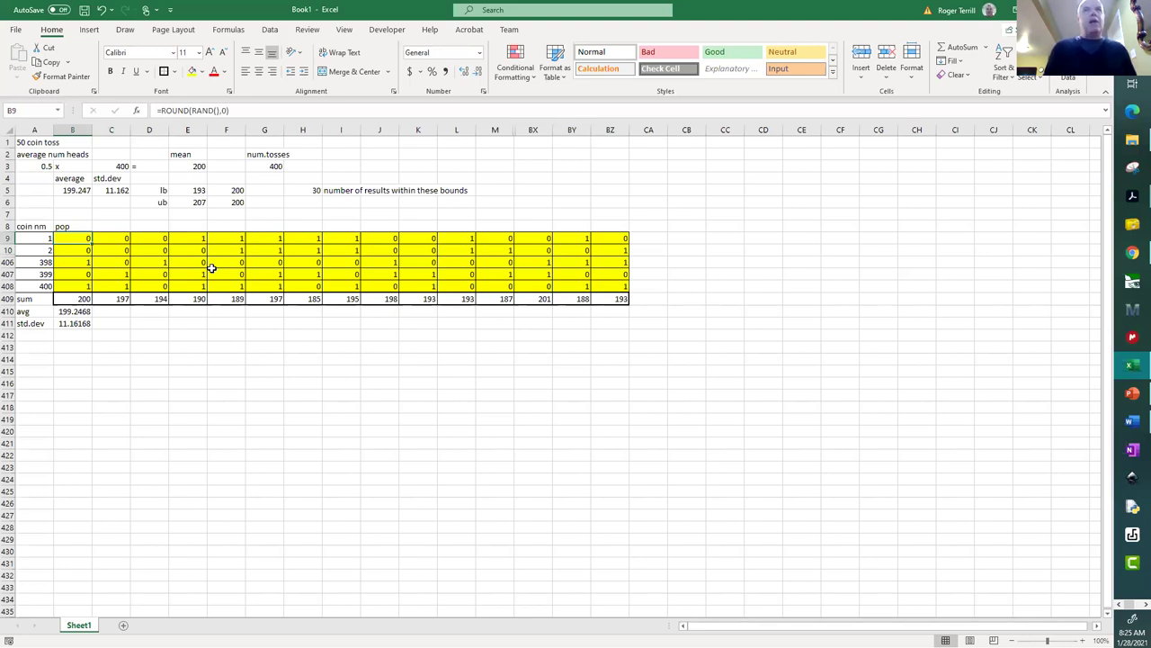
Examine the average in B5, the lower and upper bounds in E5 and E6, and the formula in F5
key(Up)
key(Up)
key(Up)
key(Up)
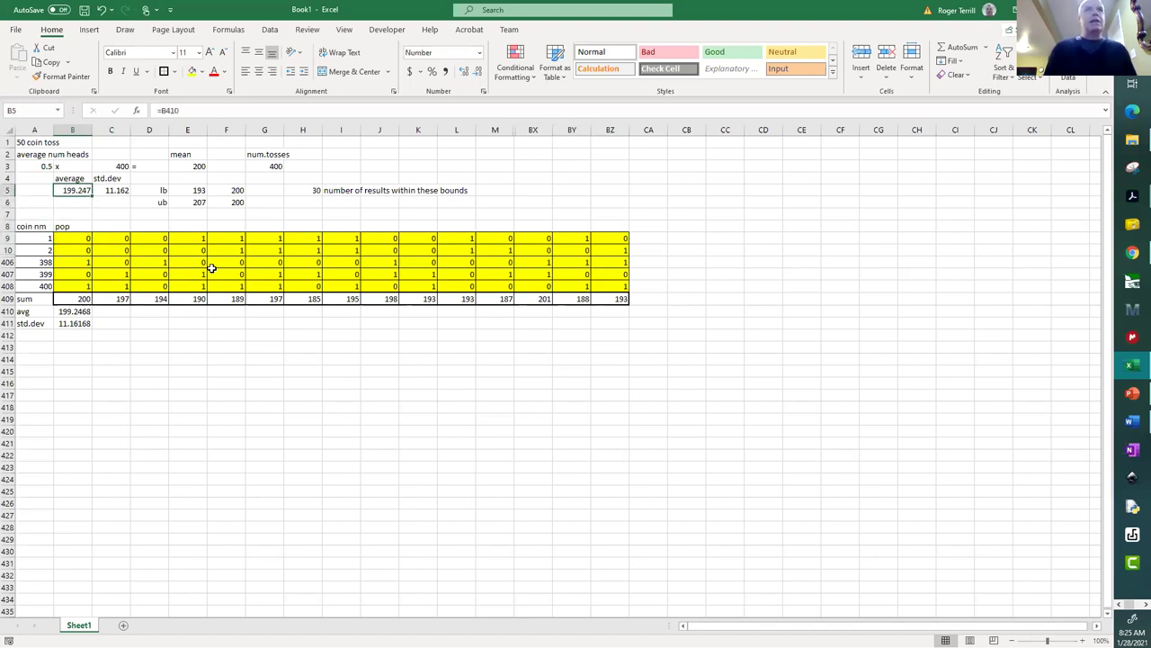
key(Right)
key(Right)
key(Right)
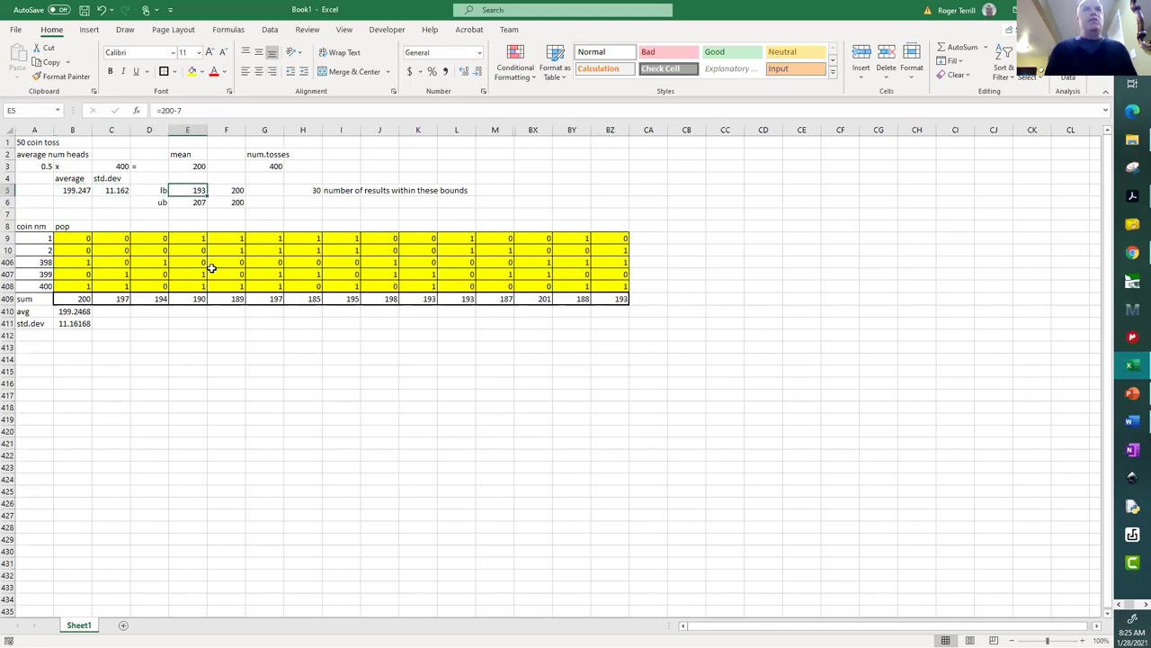
key(Down)
key(Up)
key(Down)
key(Up)
key(Down)
key(Up)
key(Right)
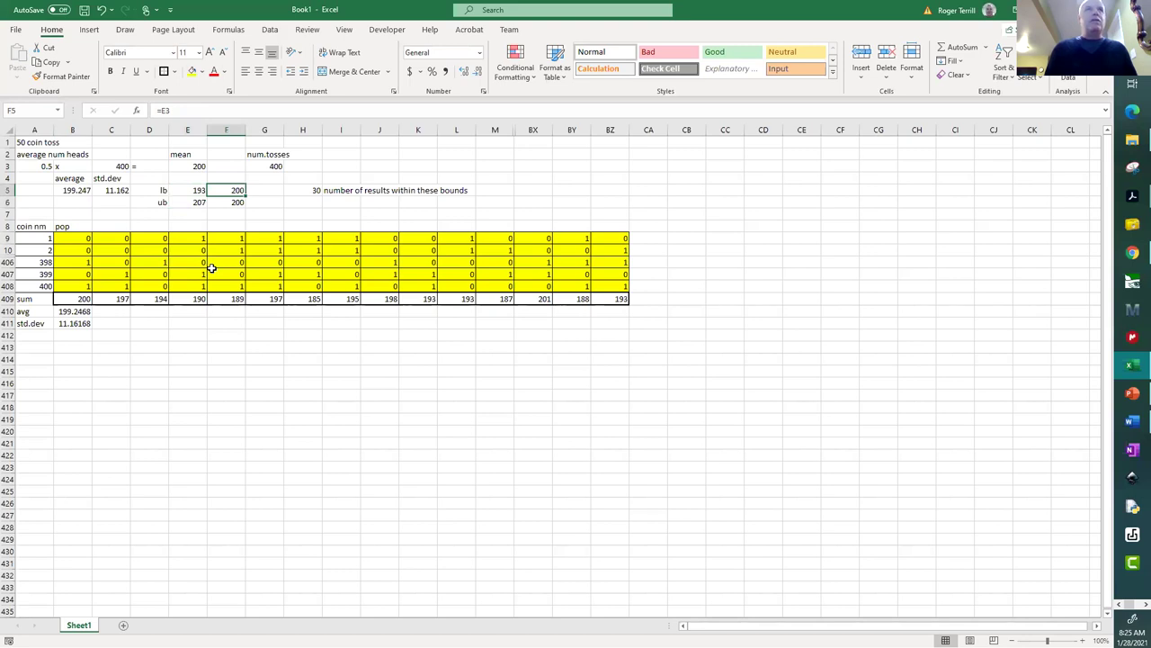
double_click(232, 190)
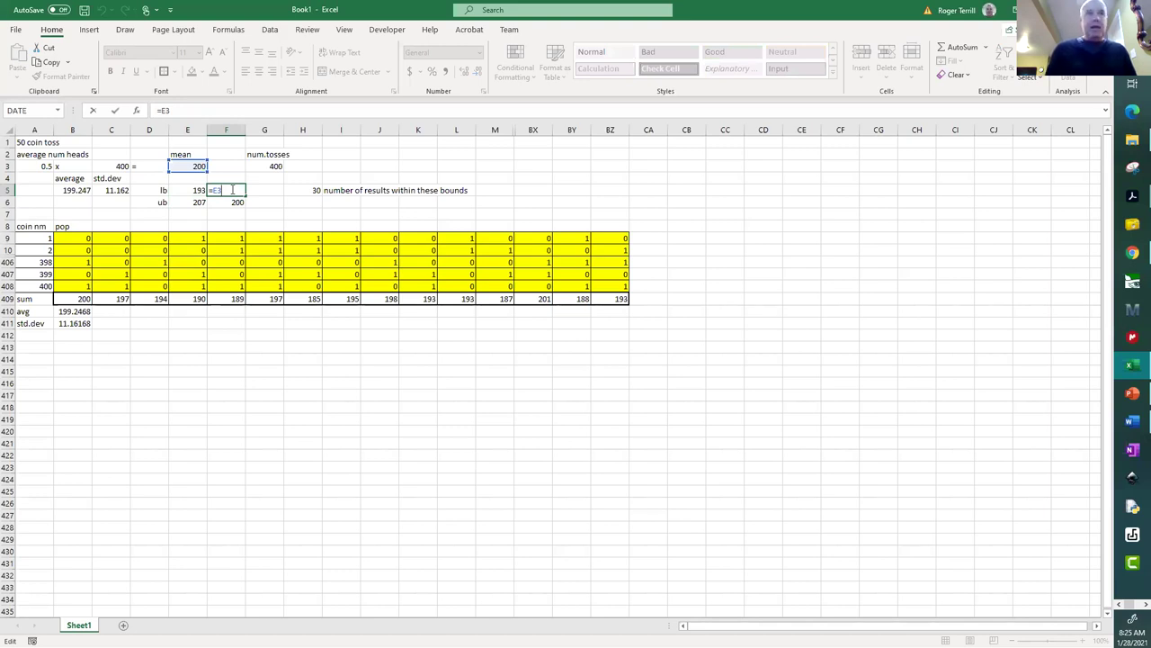
key(Return)
Select the average in B410 and recalculate the sheet repeatedly to generate new sets of random tosses
click(79, 309)
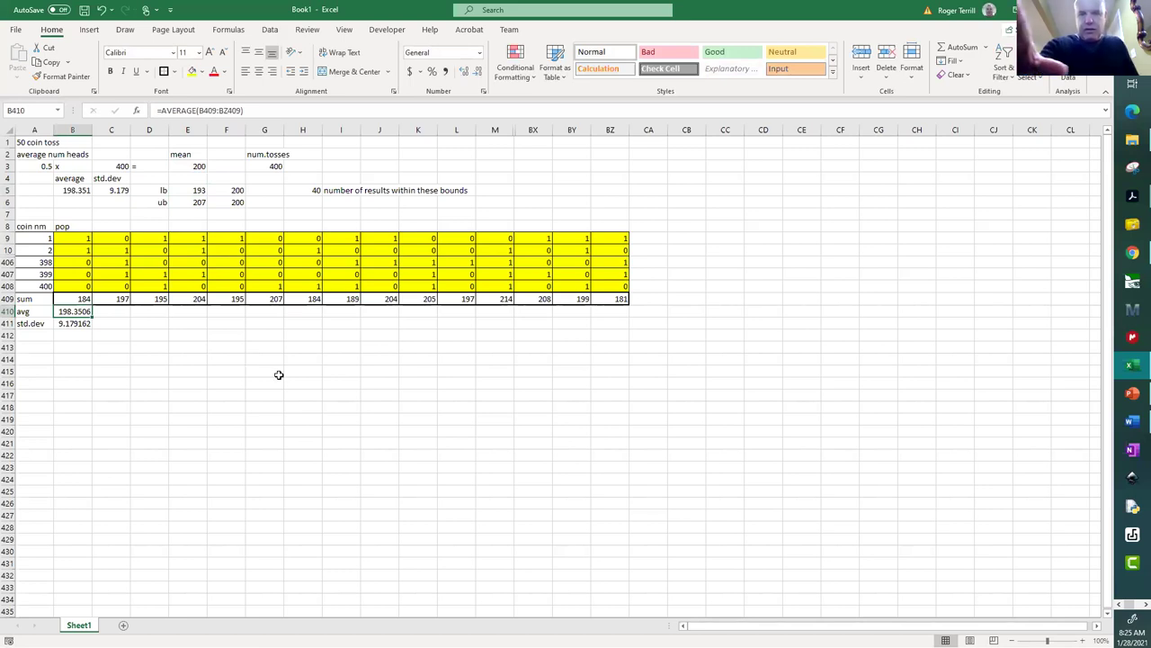
key(F9)
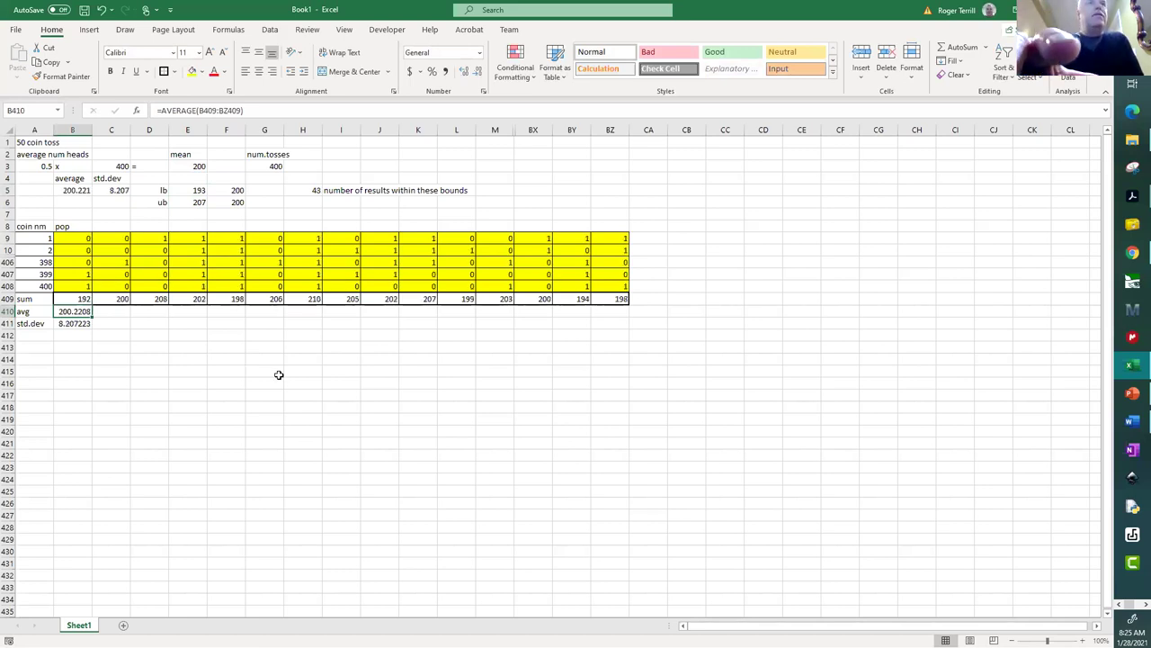
key(F9)
key(F9)
key(F9)
key(F9)
key(F9)
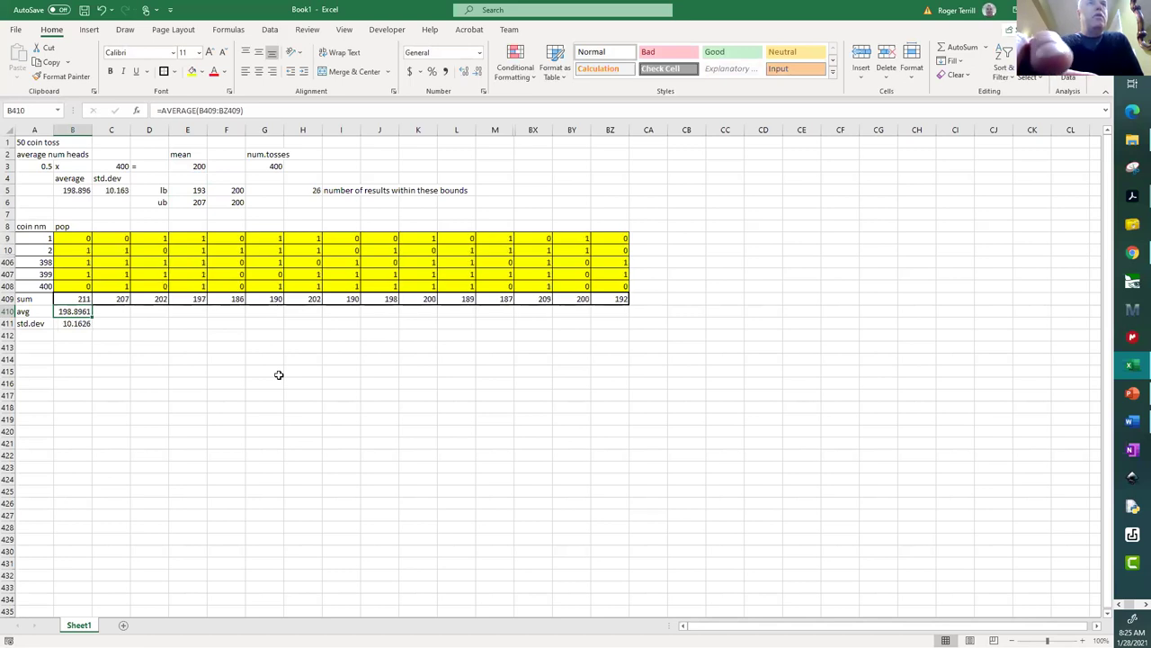
key(F9)
key(F9)
key(F9)
key(F9)
key(F9)
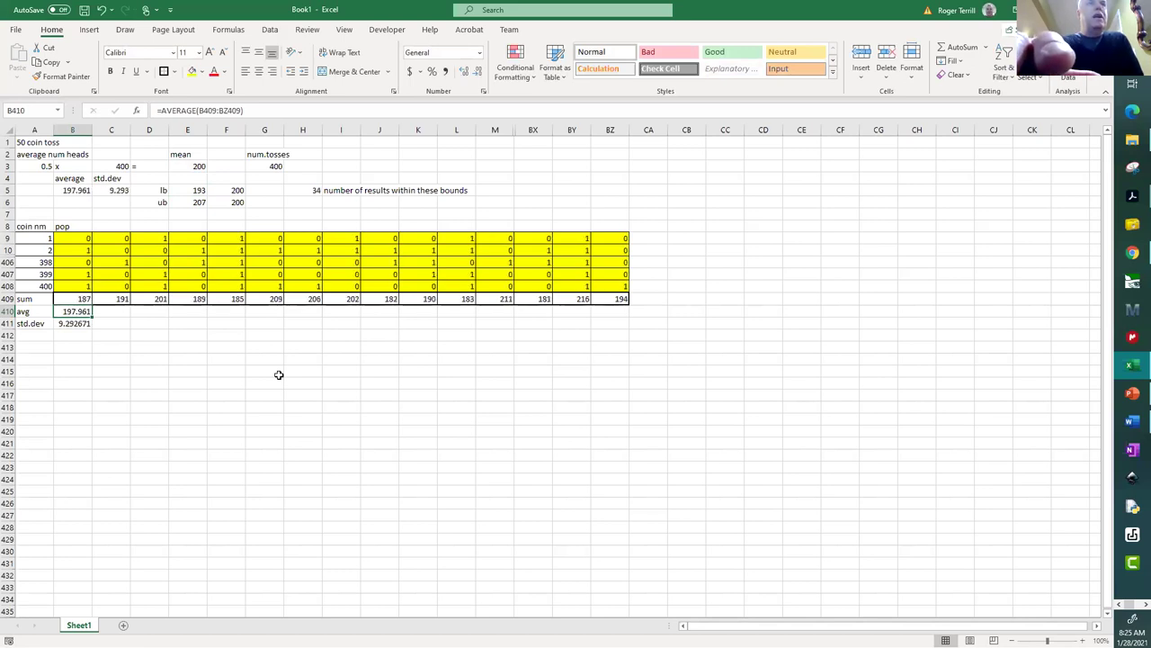
key(F9)
key(F9)
key(F9)
key(F9)
key(F9)
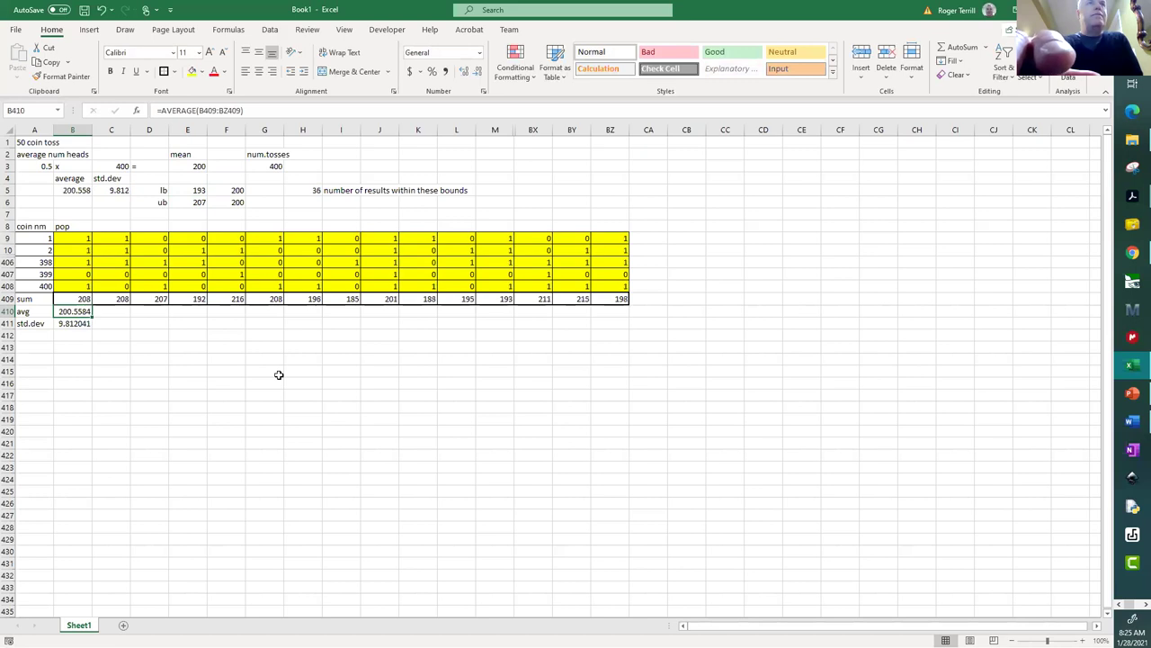
key(F9)
key(F9)
key(F9)
key(F9)
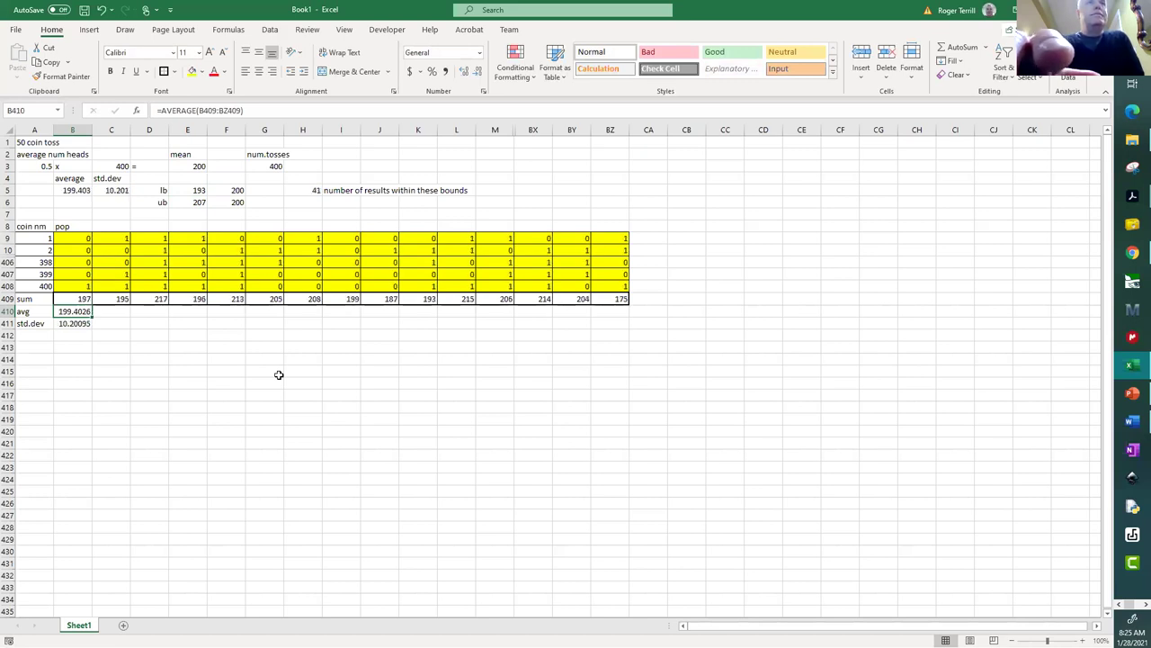
key(F9)
key(F9)
key(F9)
key(F9)
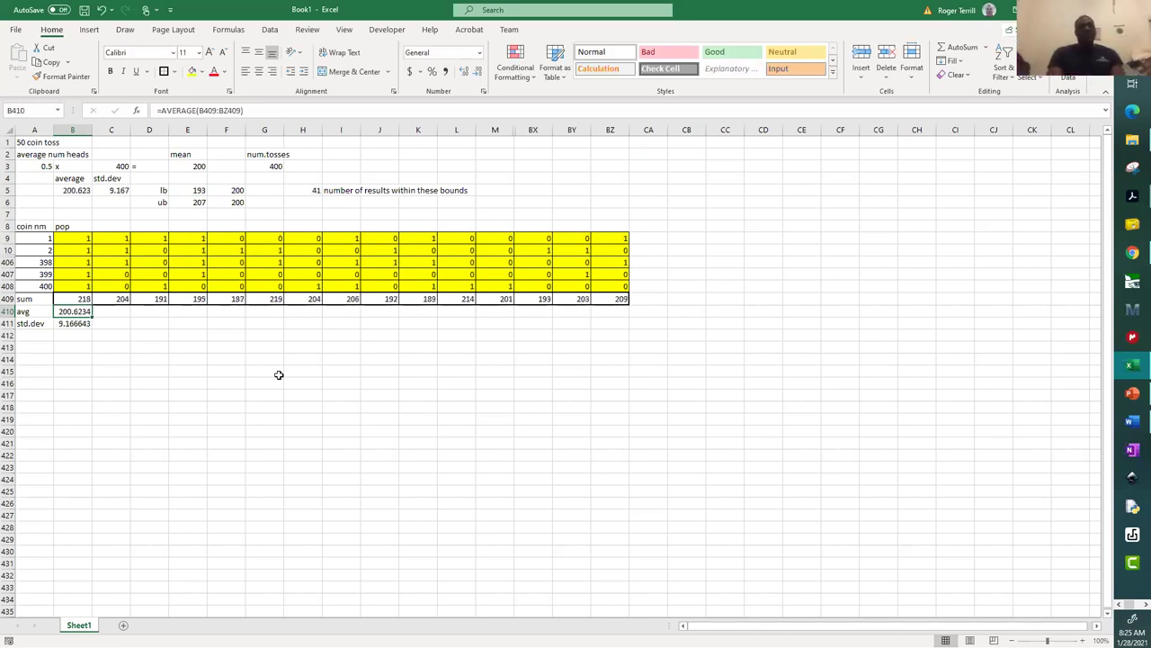
key(F9)
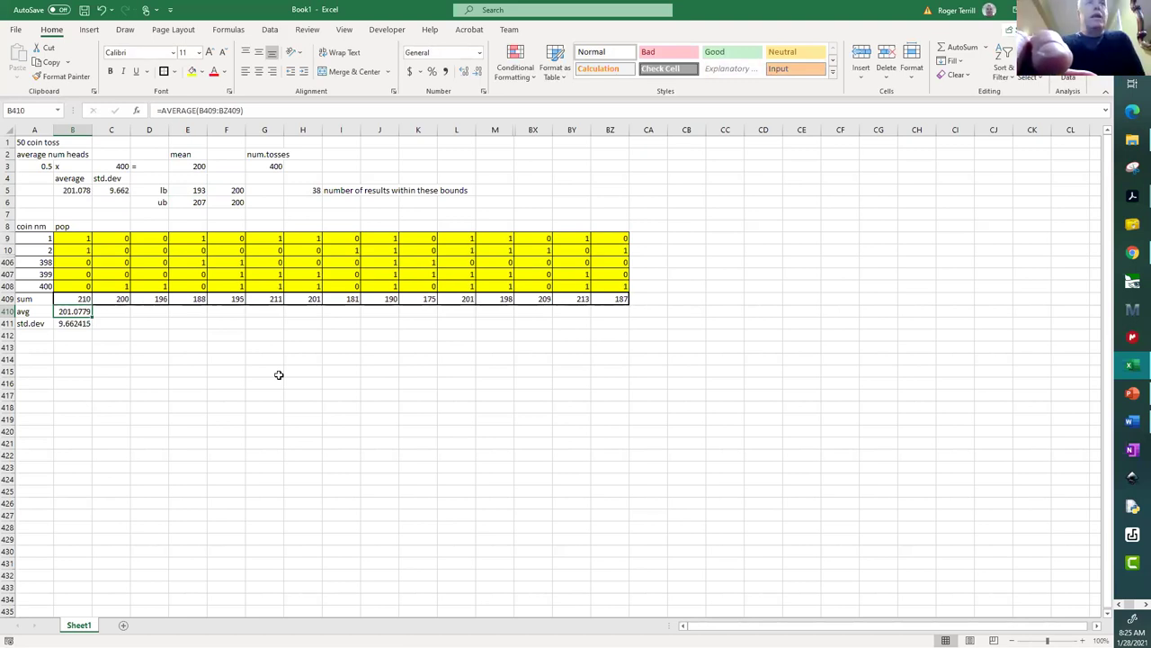
key(F9)
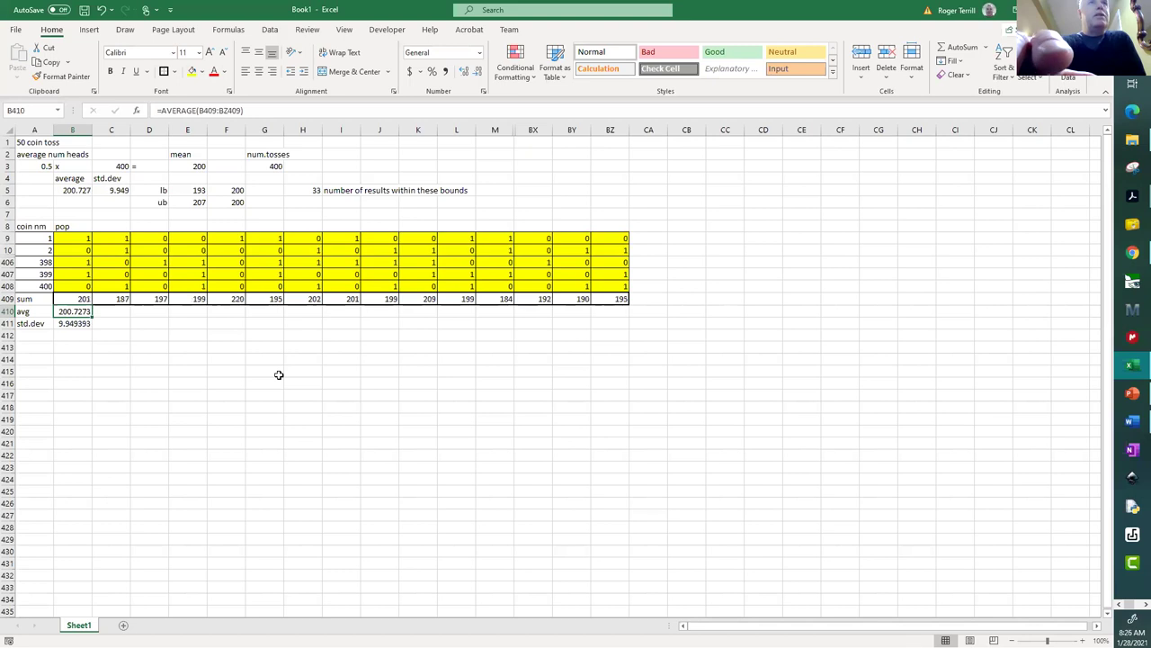
key(F9)
key(F9)
key(F9)
key(F9)
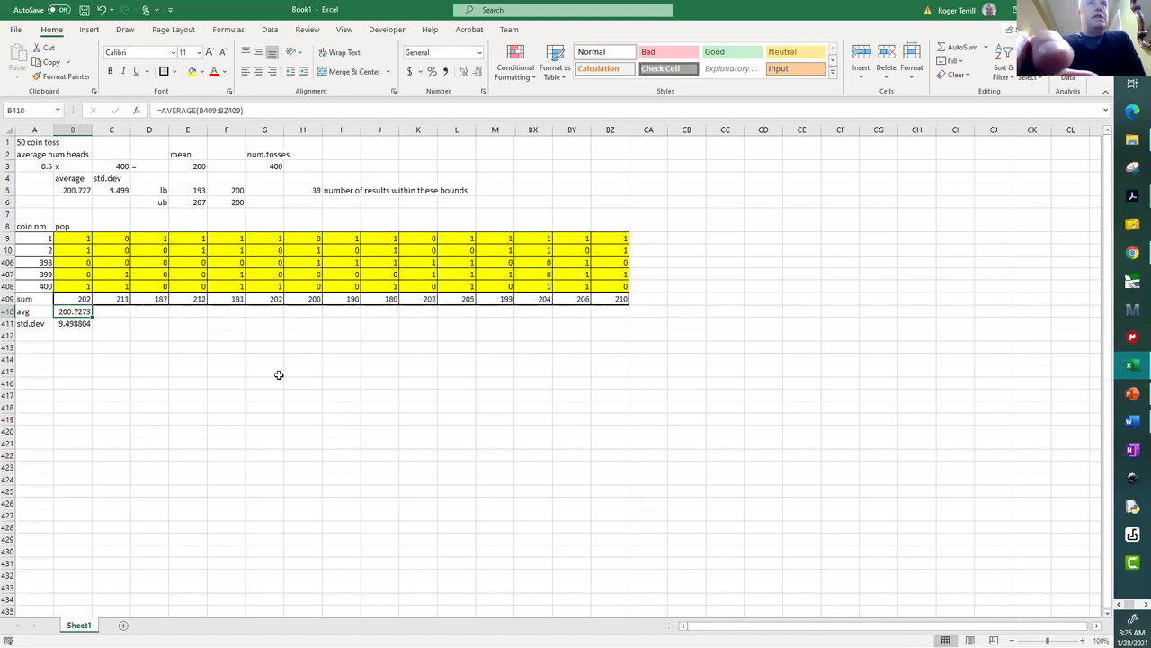
key(F9)
key(F9)
key(F9)
key(F9)
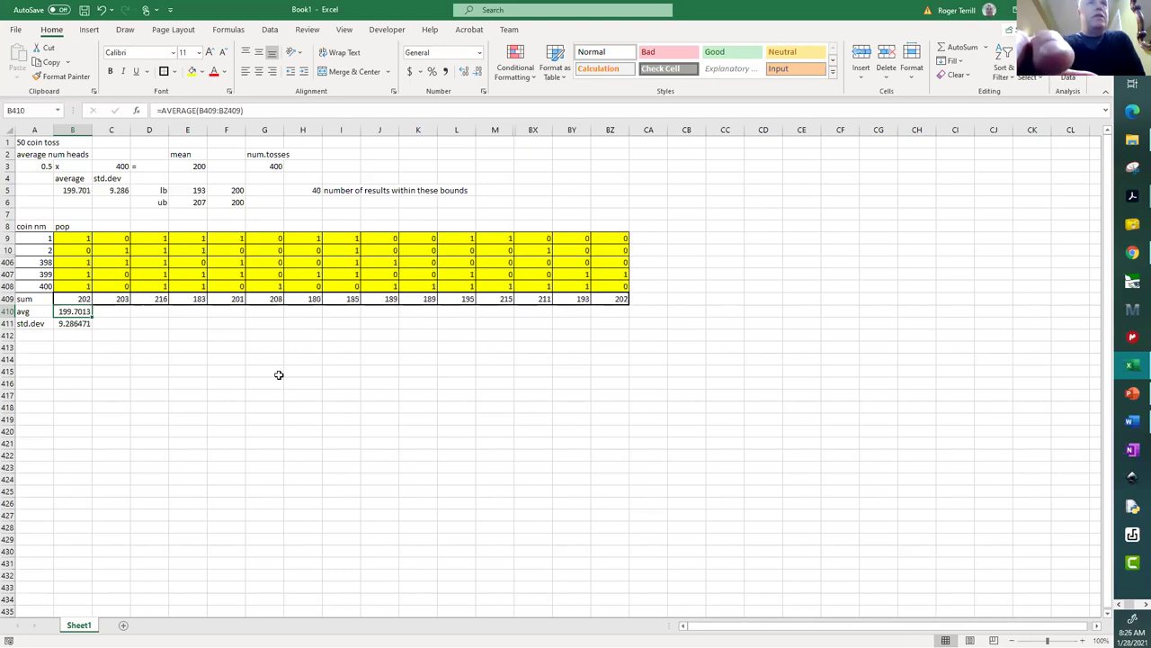
key(F9)
key(F9)
key(F9)
key(F9)
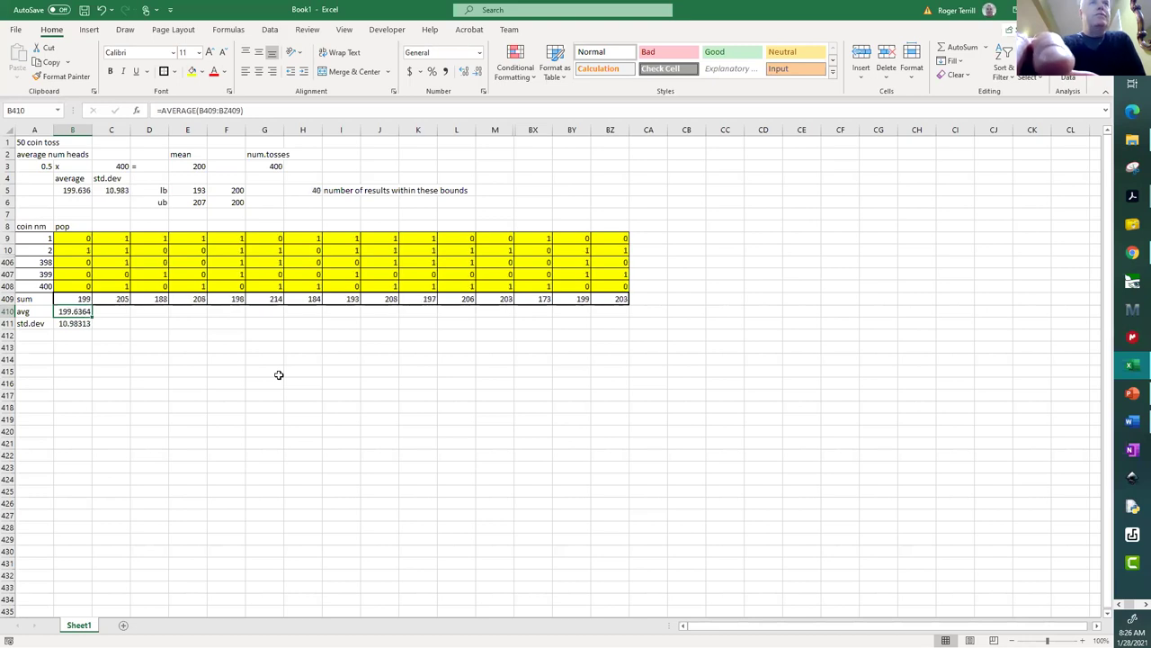
key(F9)
key(F9)
key(F9)
key(F9)
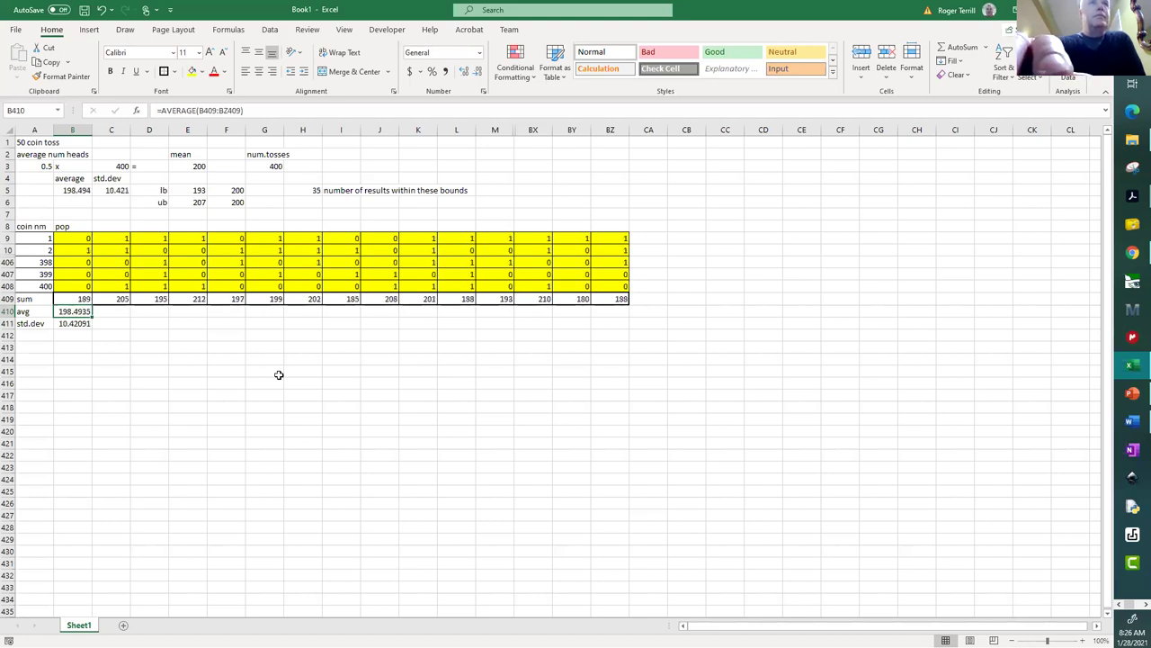
key(F9)
key(F9)
key(F9)
key(F9)
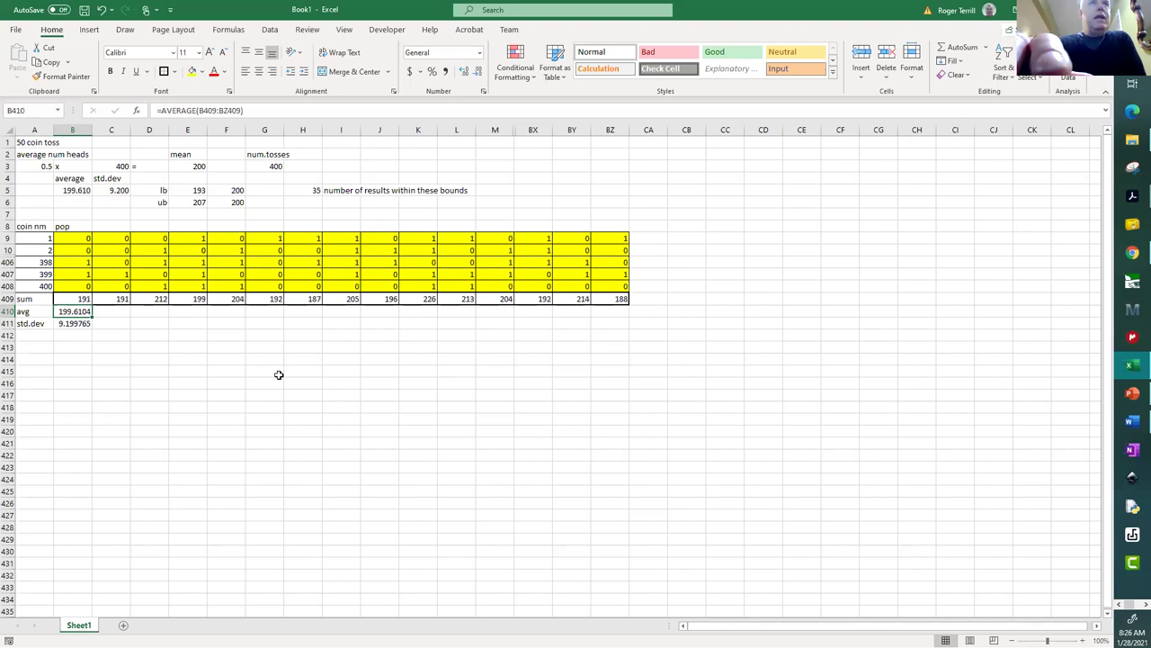
key(F9)
key(F9)
key(F9)
key(F9)
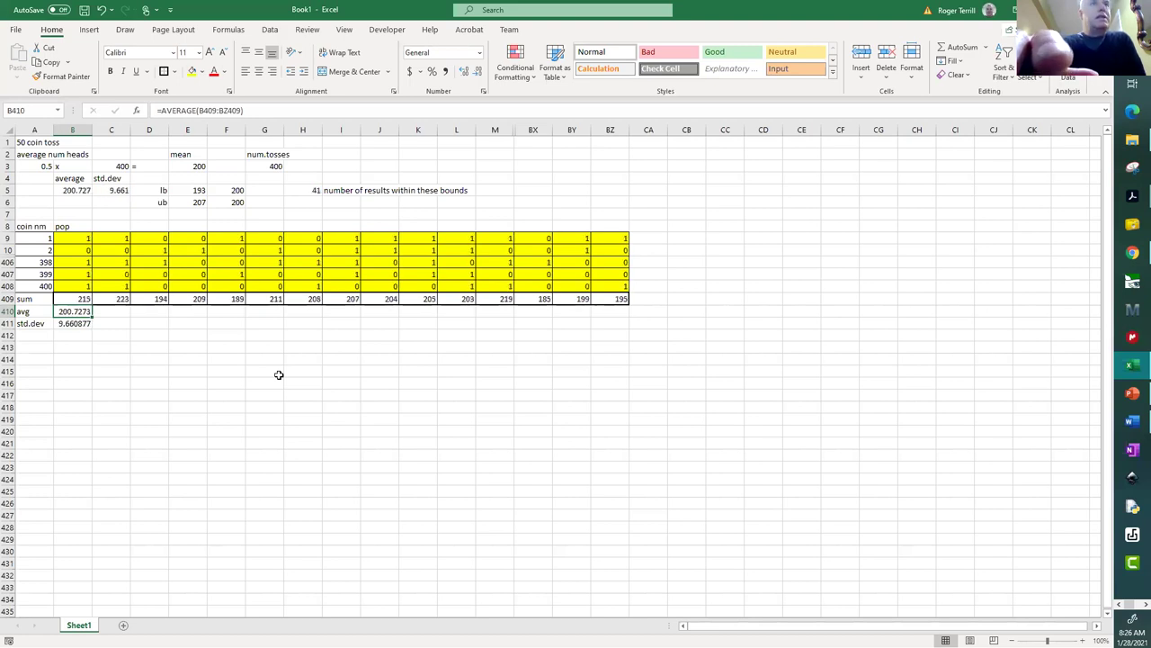
key(F9)
key(F9)
key(F9)
key(F9)
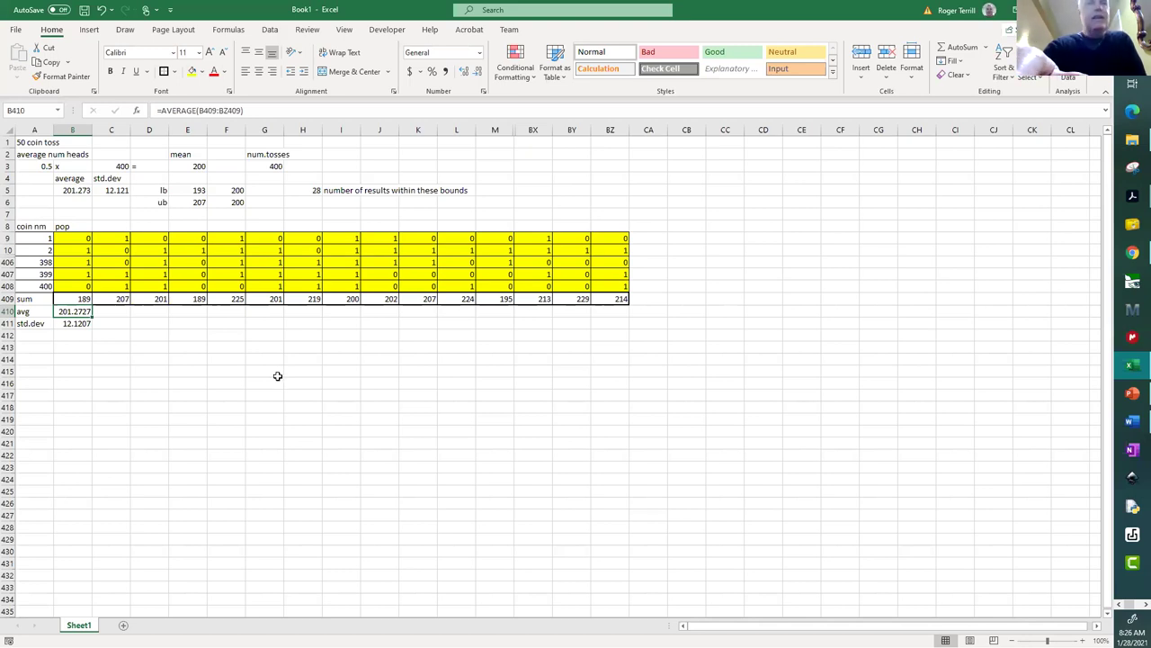
key(F9)
key(F9)
key(F9)
key(F9)
key(F9)
key(F9)
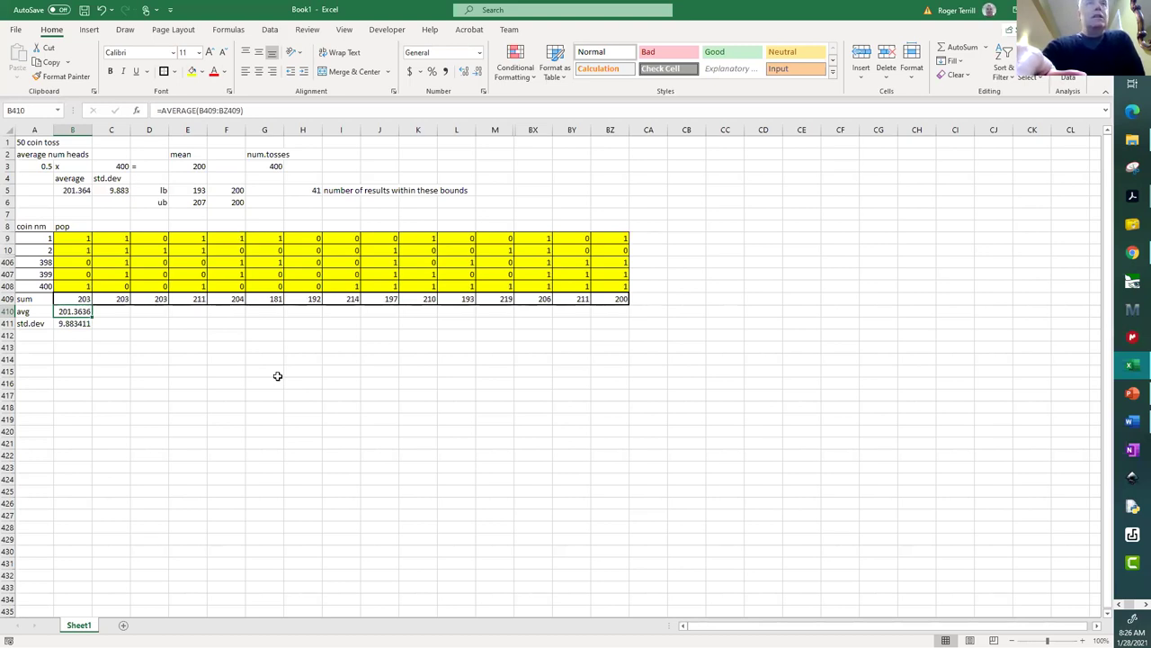
key(F9)
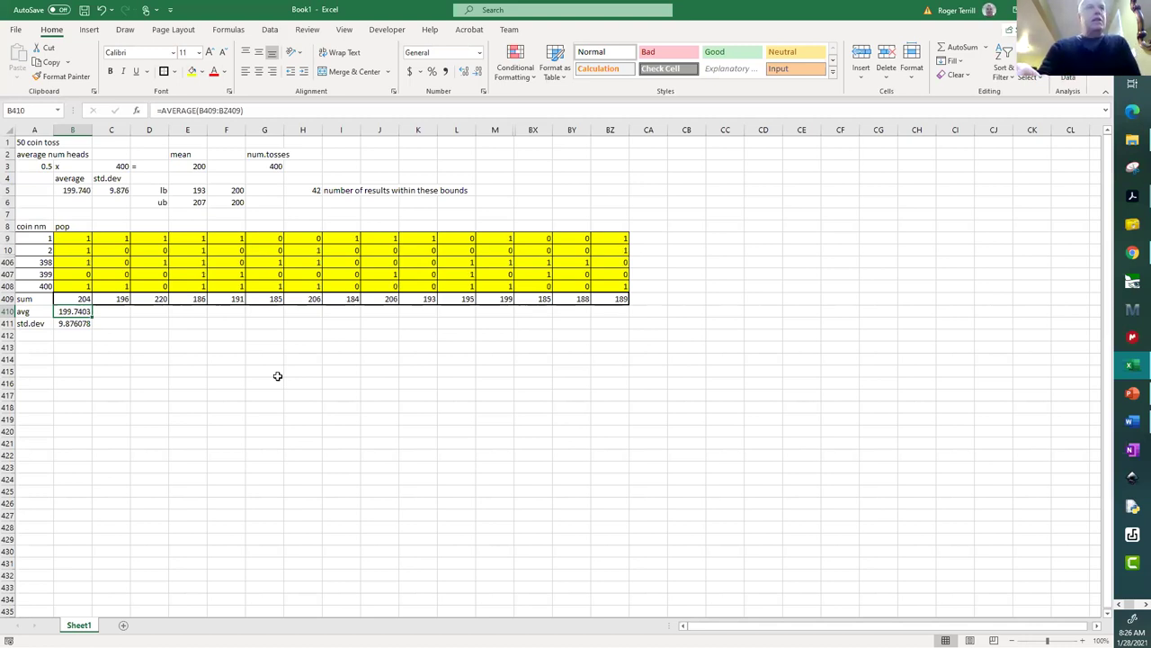
Trace from the average in B410 up through the toss grid and across row 5 to the in-bounds count in H5
key(Up)
key(Up)
key(Up)
key(Up)
key(Up)
key(Up)
key(Up)
key(Up)
key(Up)
key(Up)
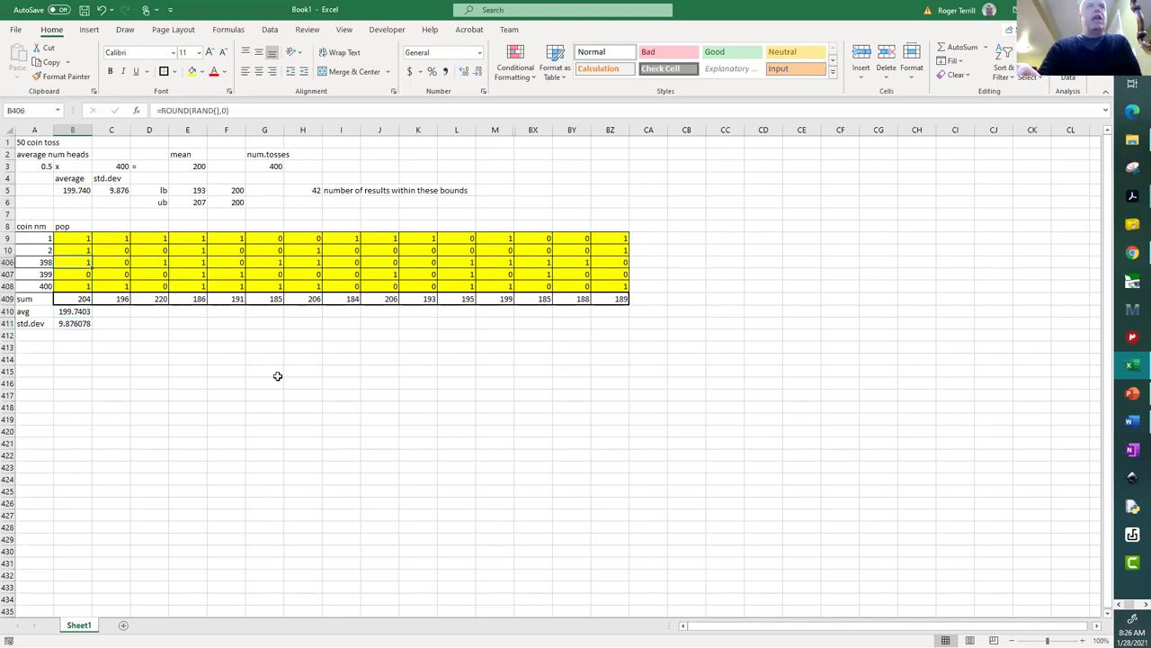
key(Right)
key(Right)
key(Right)
key(Right)
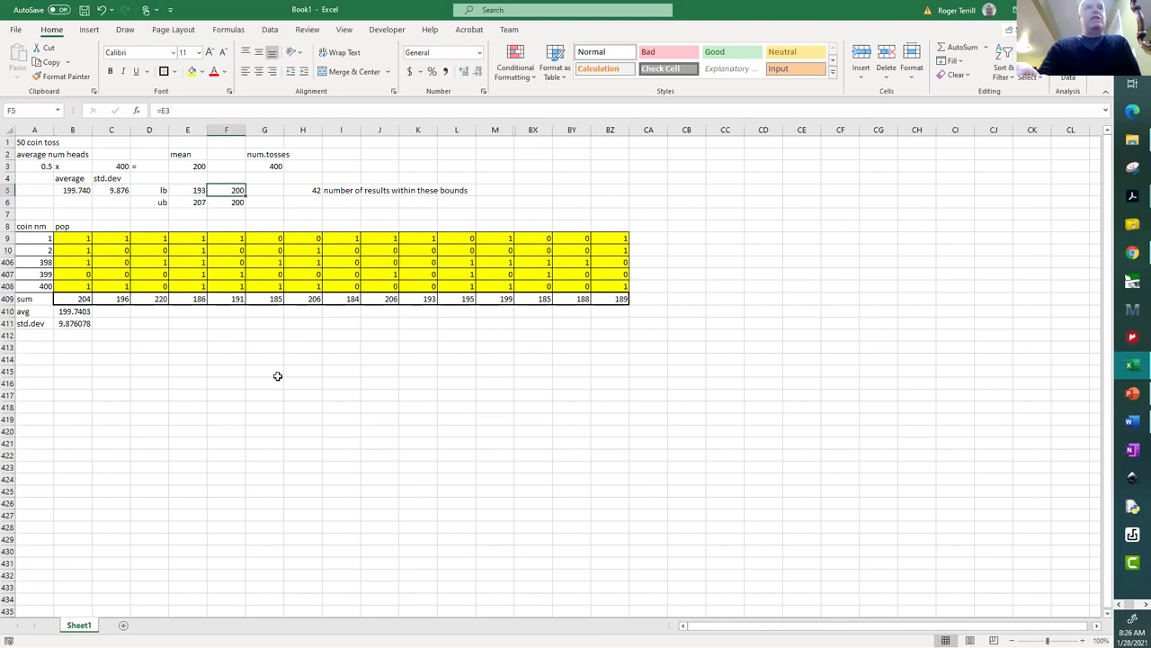
key(Right)
key(Right)
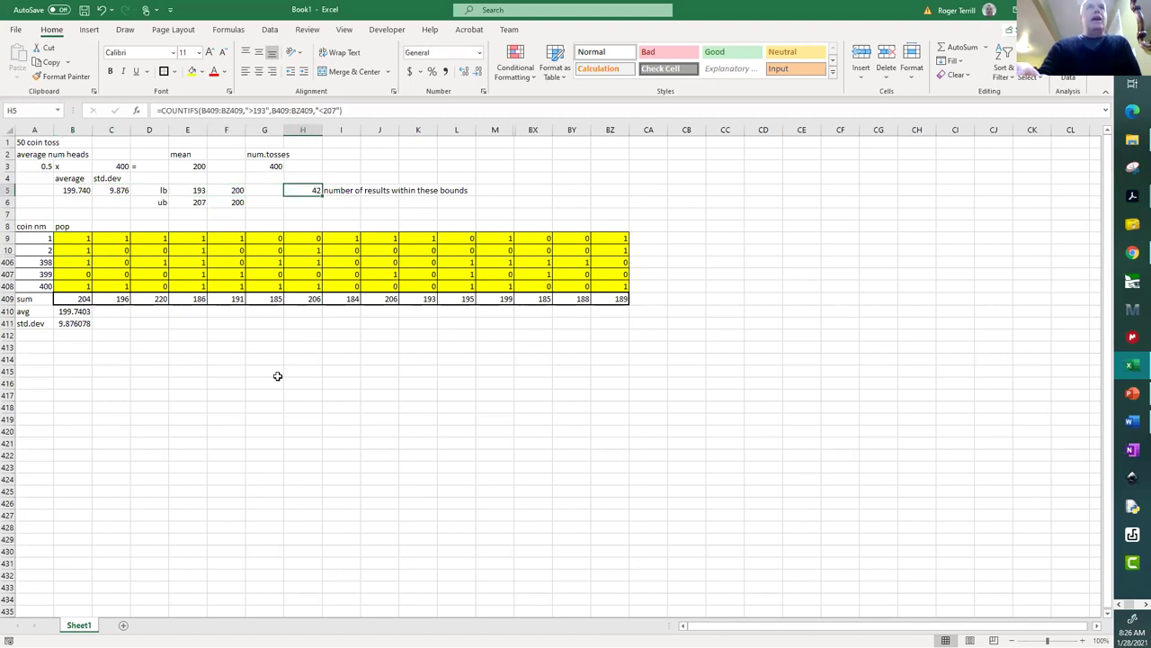
Inspect the COUNTIFS function and its range and bound criteria in H5 without changing the formula
click(183, 109)
double_click(183, 110)
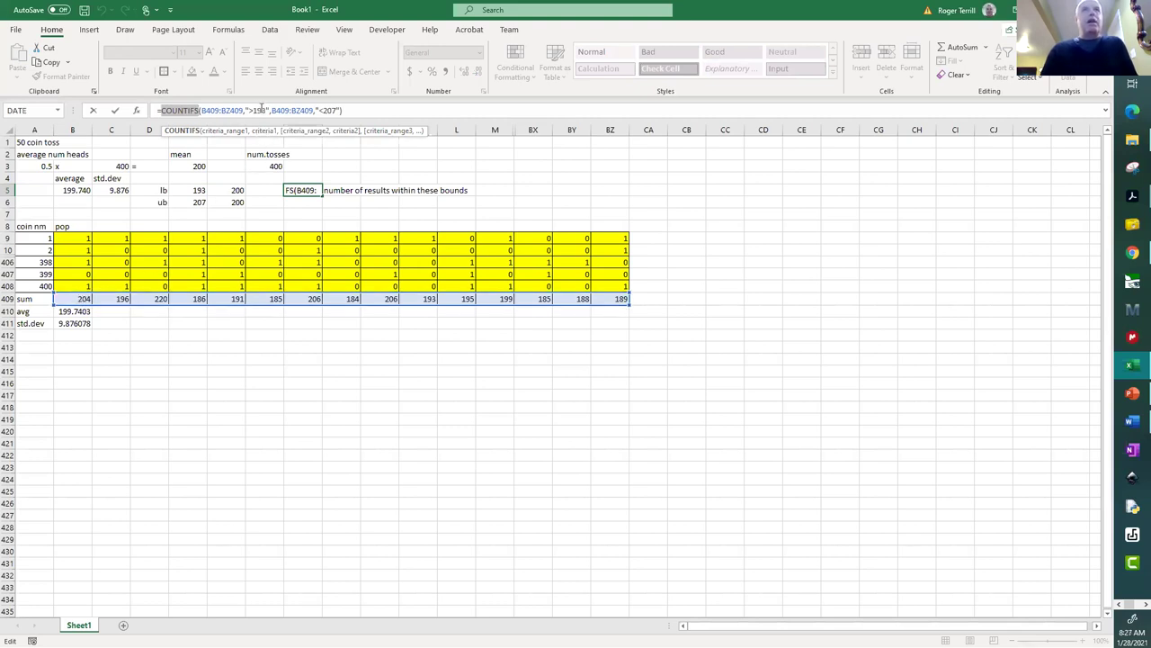
click(341, 110)
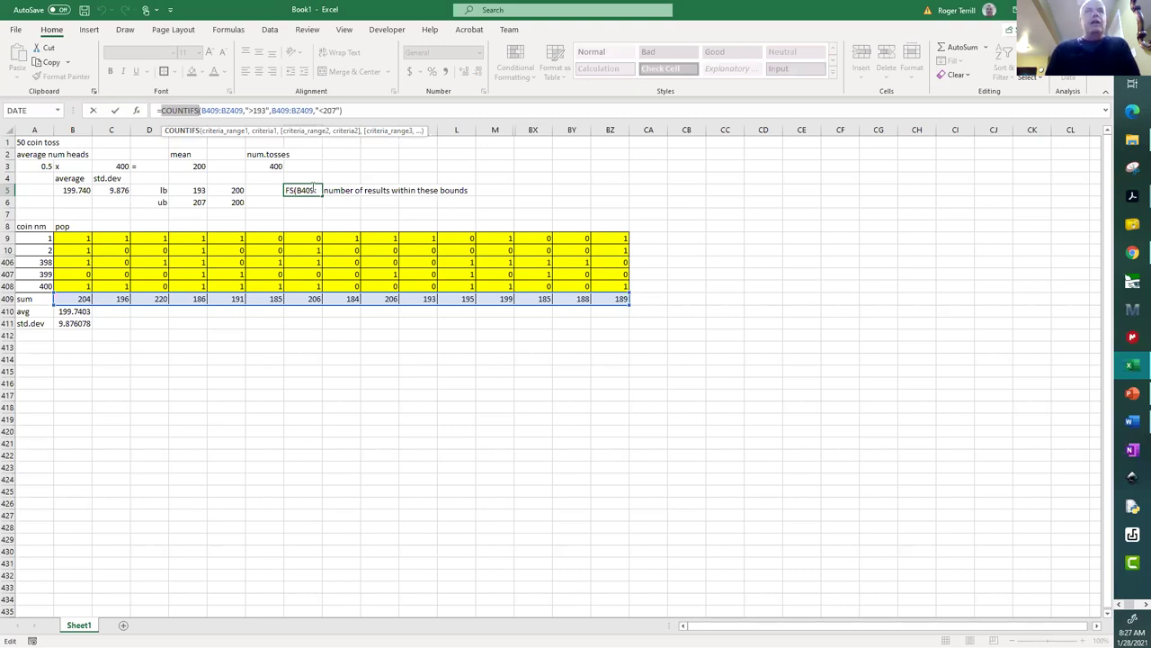
key(Return)
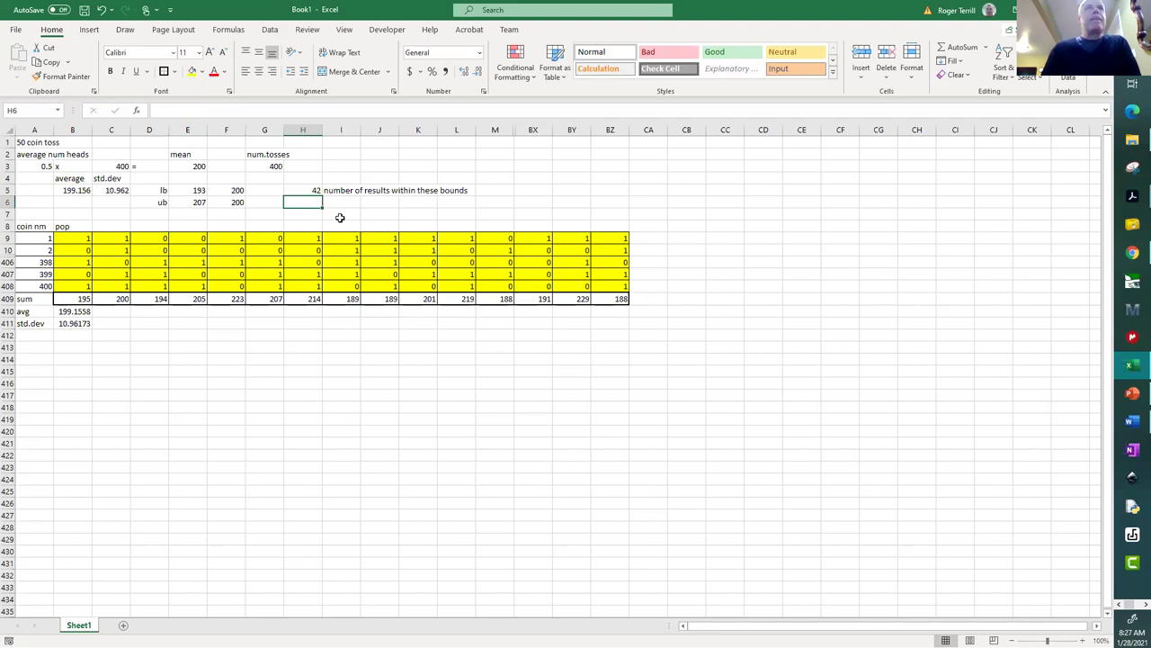
click(309, 191)
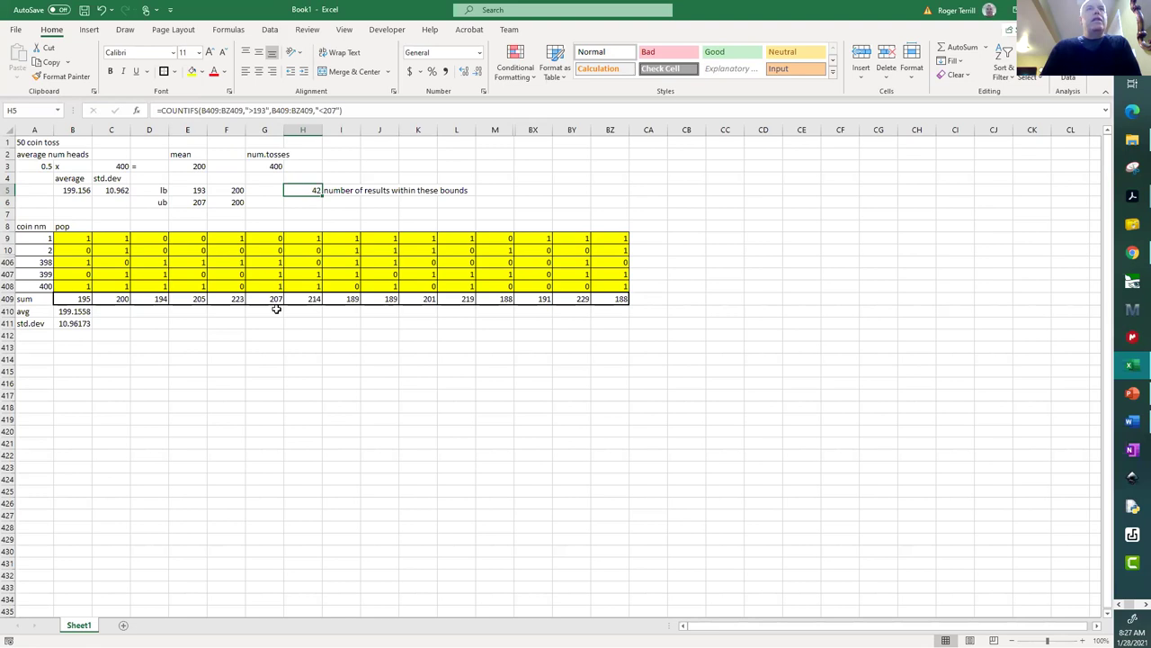
Copy the full COUNTIFS formula text from H5 into H6, keeping its cell references unchanged
click(275, 223)
click(307, 190)
drag(344, 110, 105, 112)
key(ctrl+c)
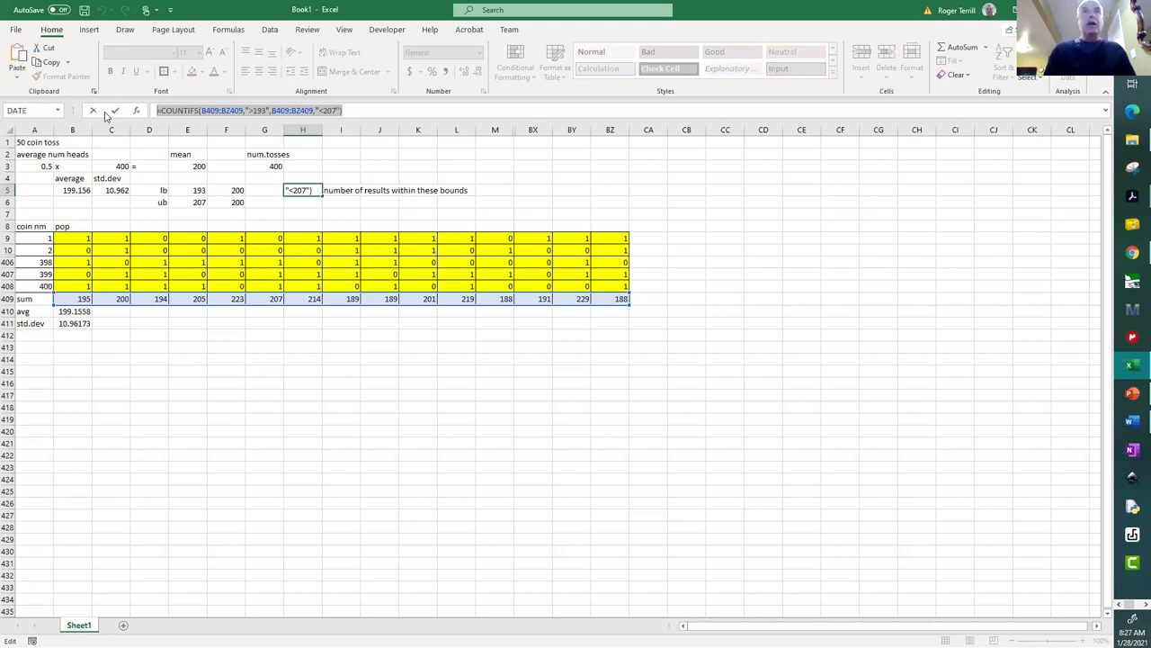
click(105, 115)
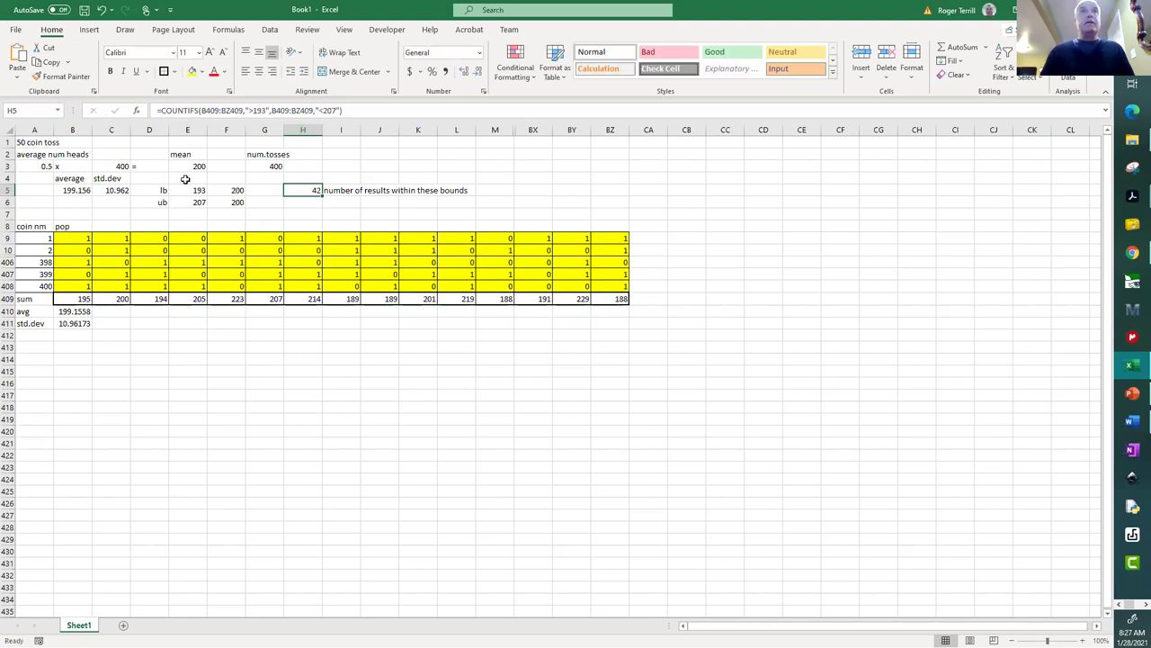
click(305, 202)
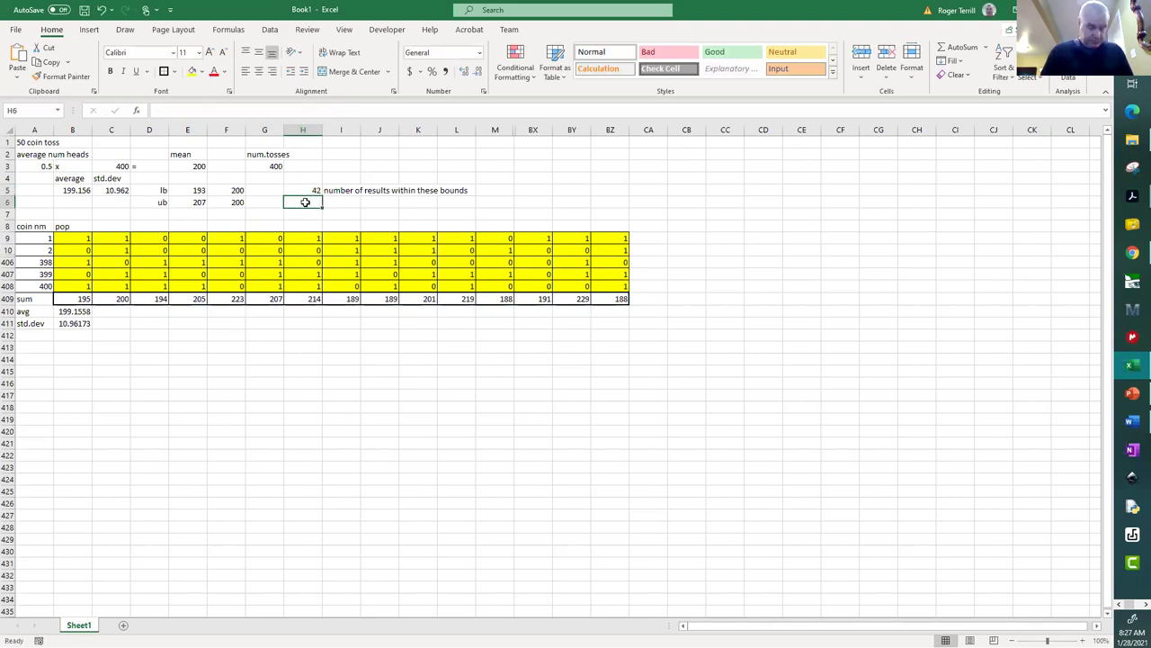
key(ctrl+v)
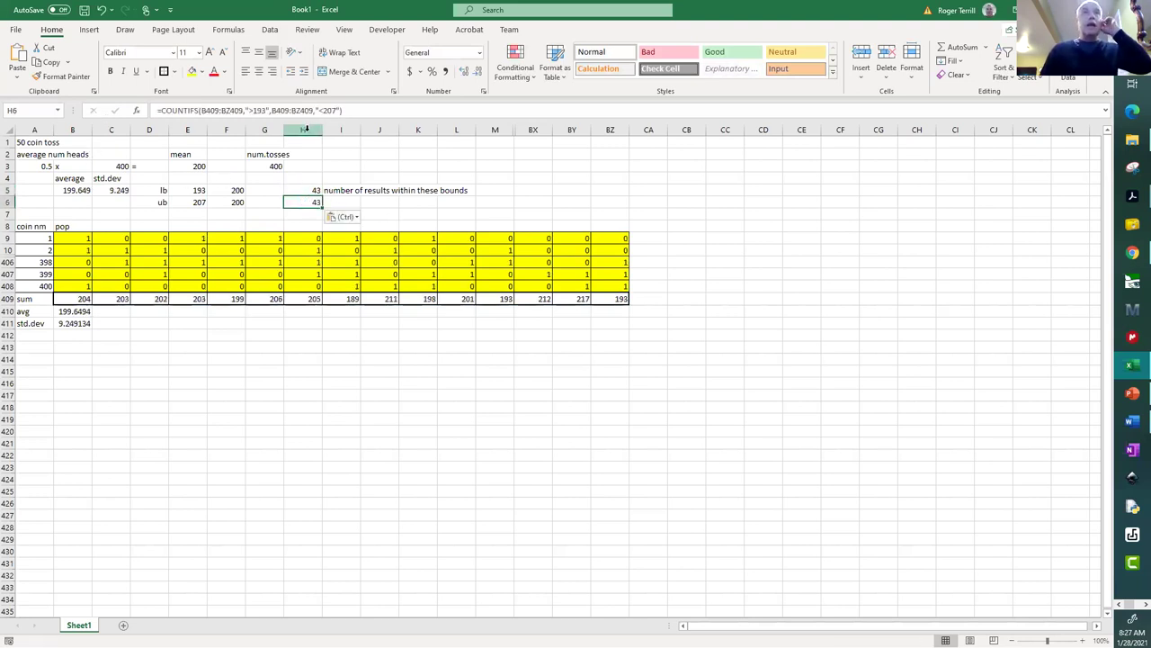
Re-enter the > operator before 193 in H6's formula and go through the rest of its criteria
click(256, 110)
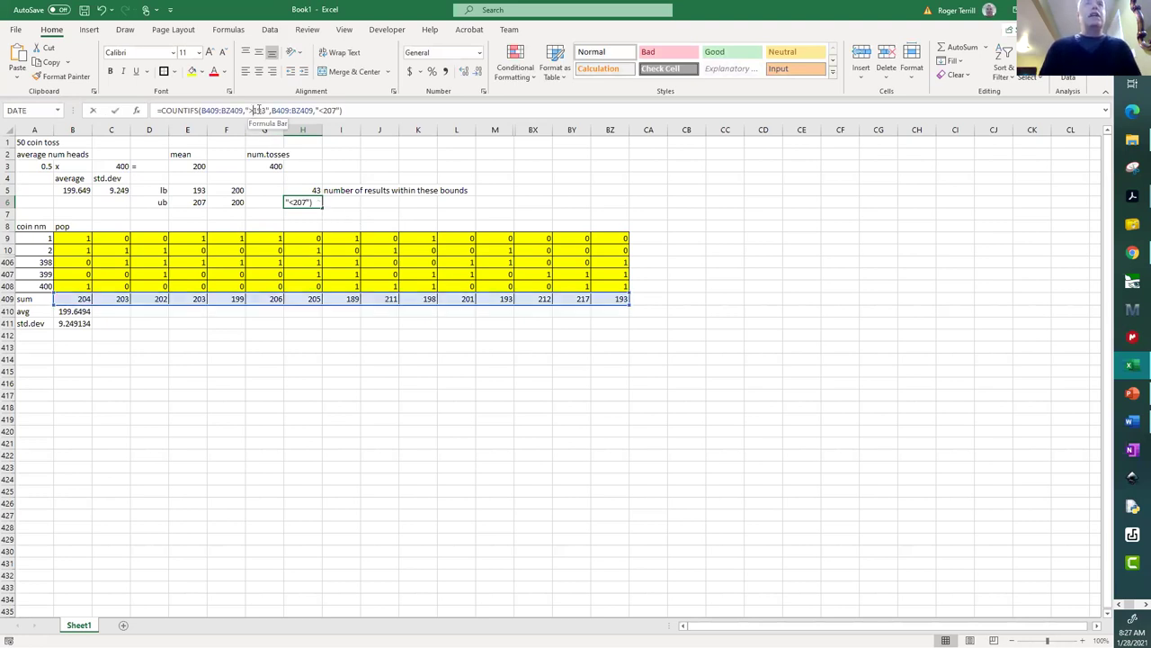
key(BackSpace)
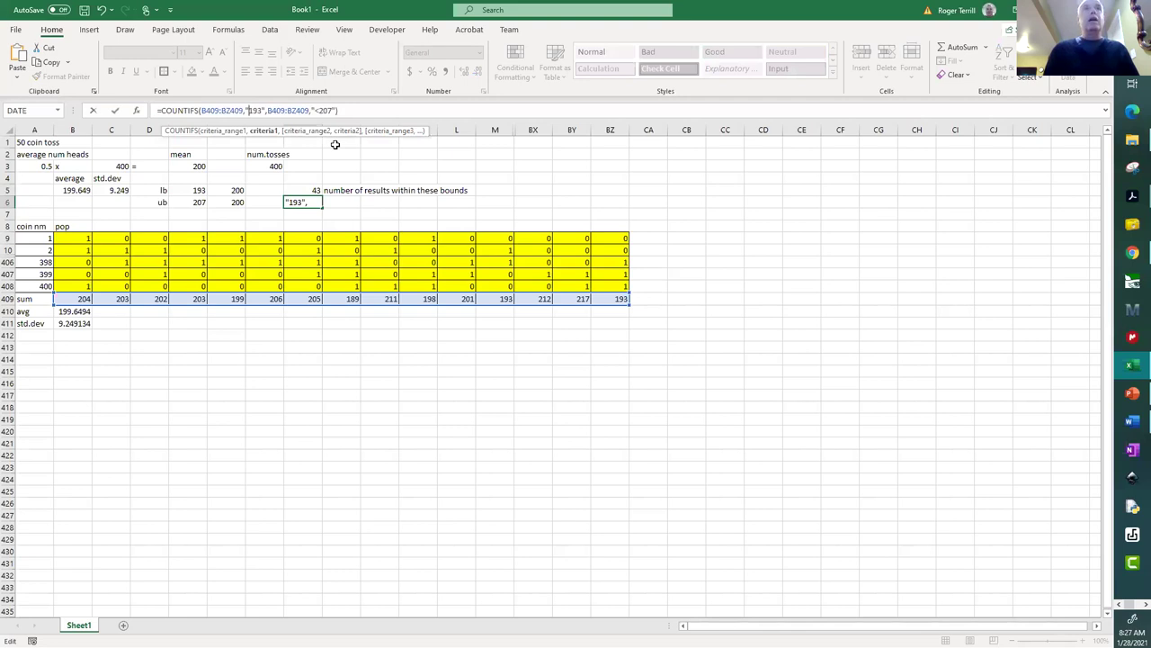
text(>)
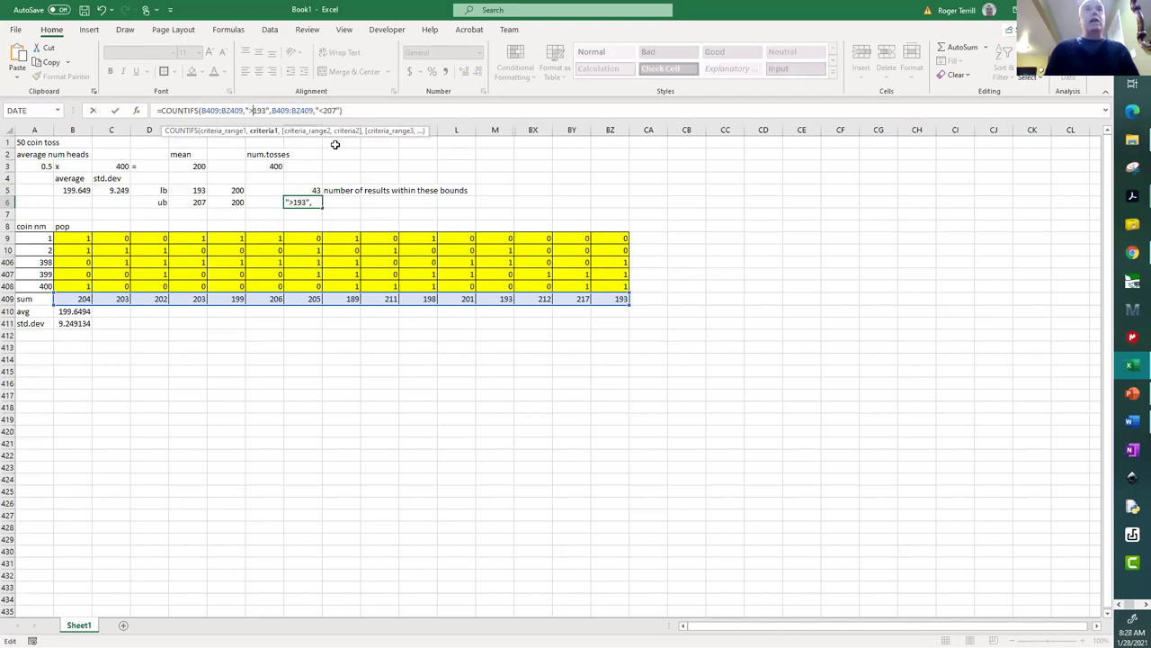
key(Right)
key(Right)
key(Right)
key(Right)
key(Right)
key(Right)
key(Right)
key(Right)
key(Right)
key(Right)
key(Right)
key(Right)
key(Right)
key(Right)
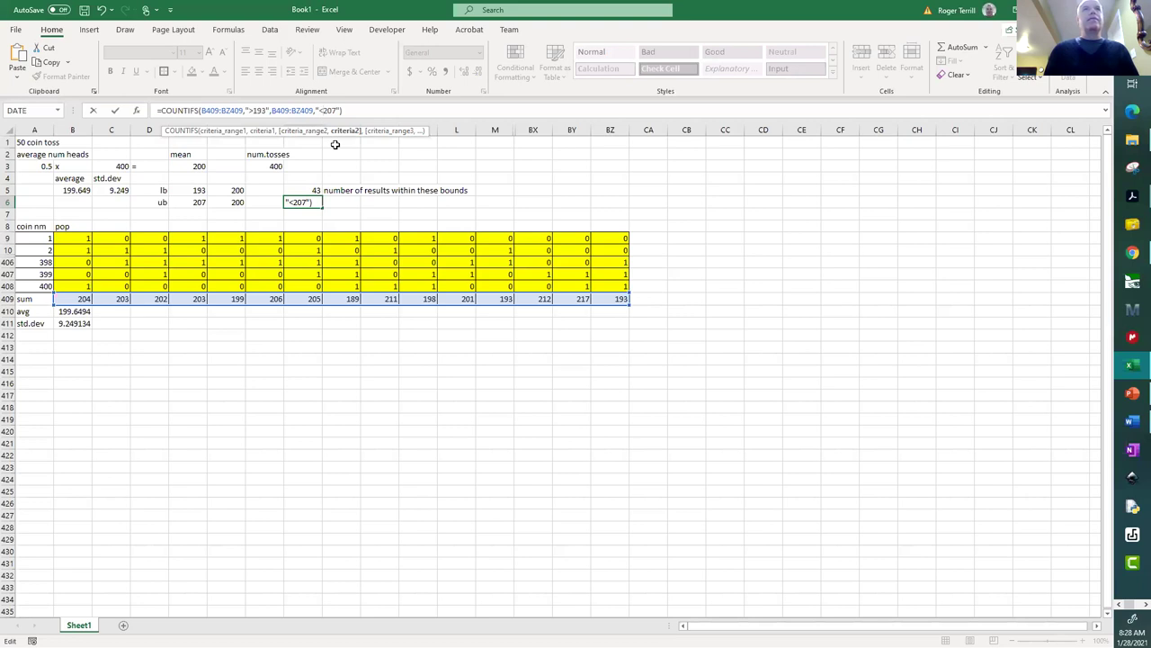
key(ctrl+Return)
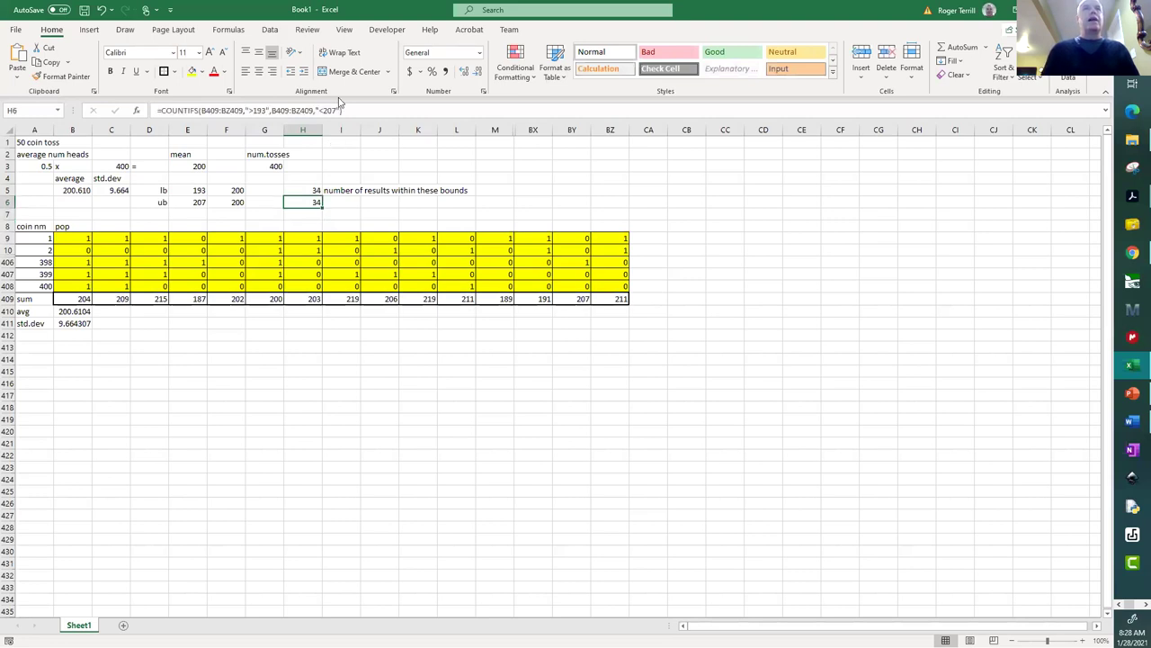
Reverse the operators in H6's COUNTIFS formula to "<193" and ">207", and compare it with H5
click(249, 111)
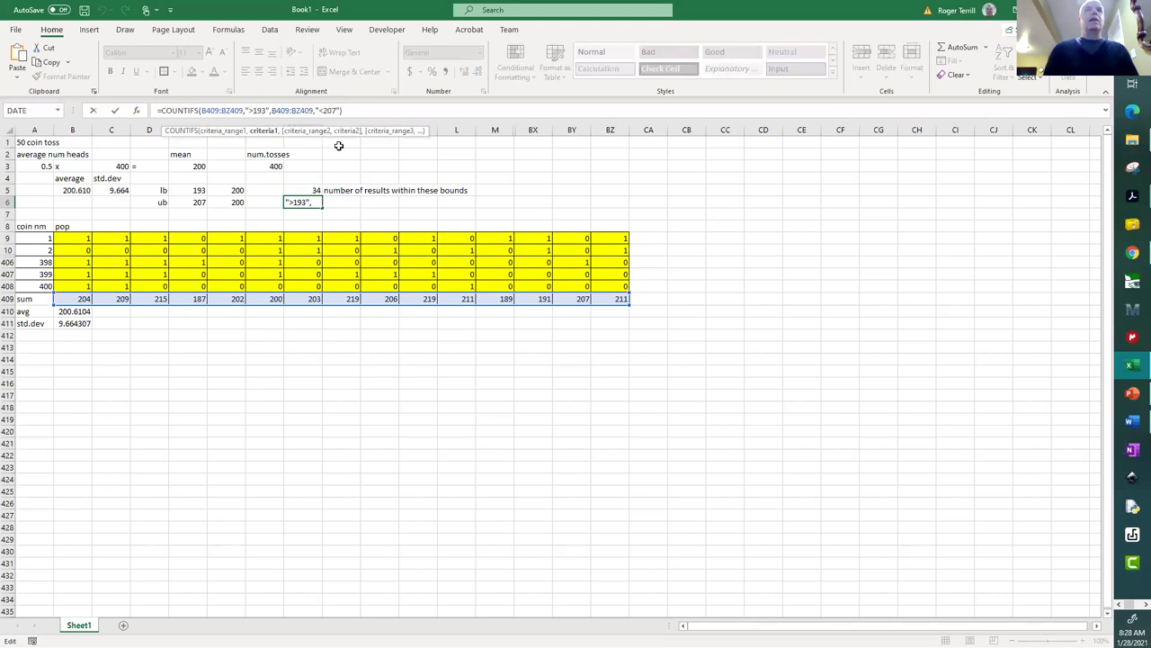
key(BackSpace)
text(<)
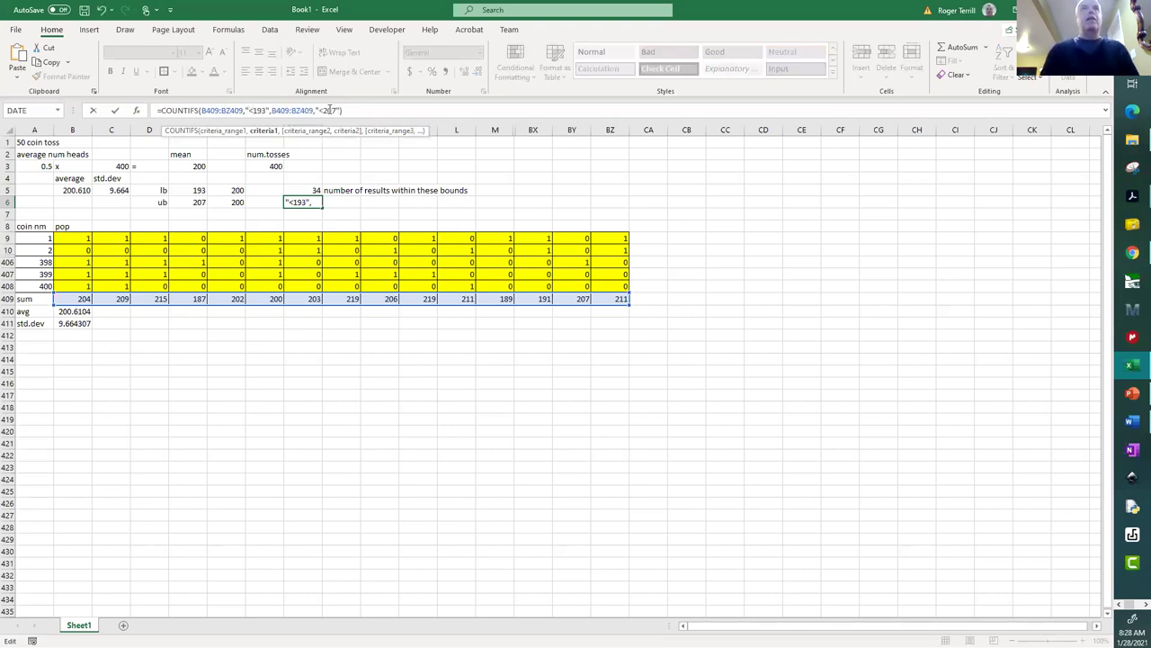
click(323, 110)
key(BackSpace)
text(>)
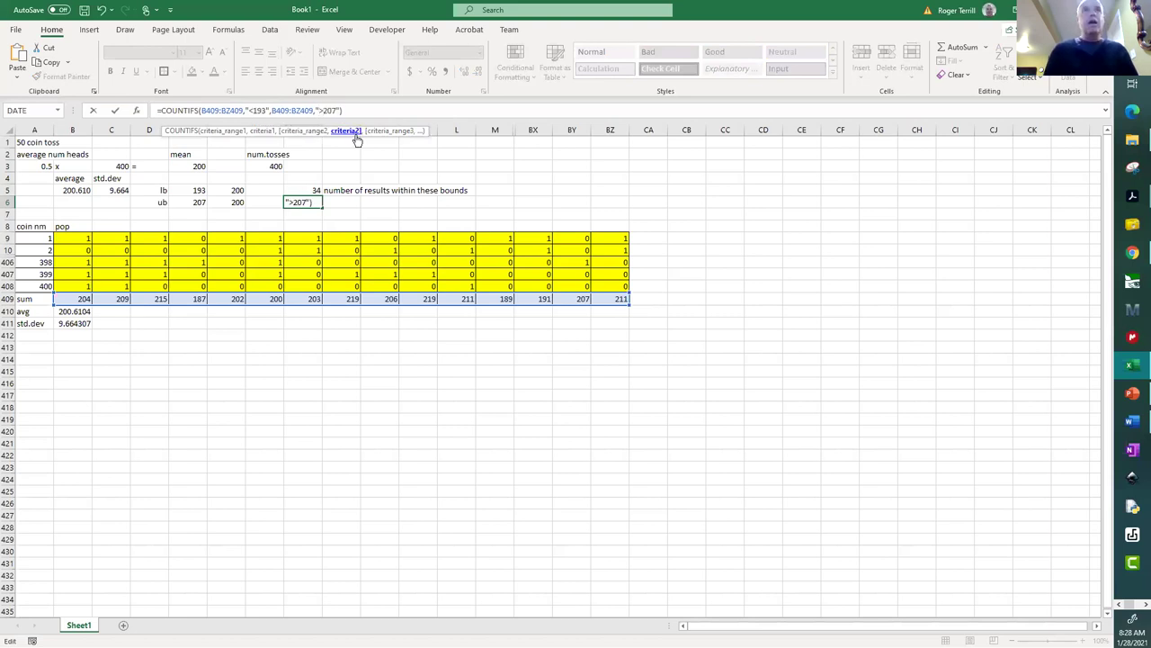
key(Return)
key(Up)
key(Up)
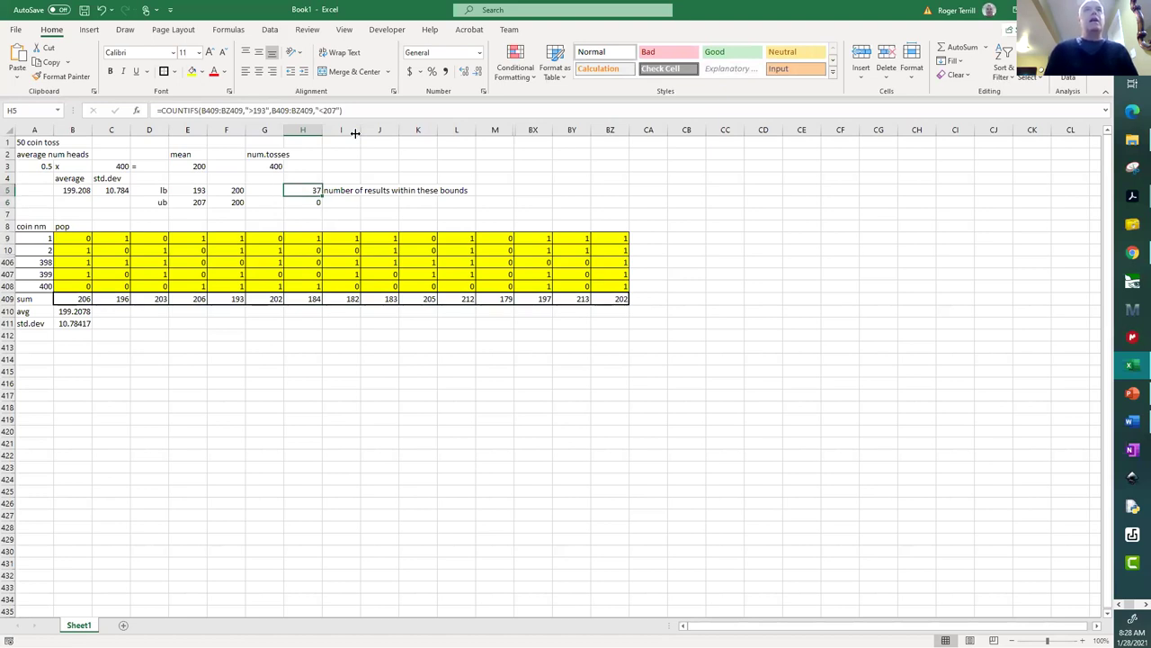
key(Down)
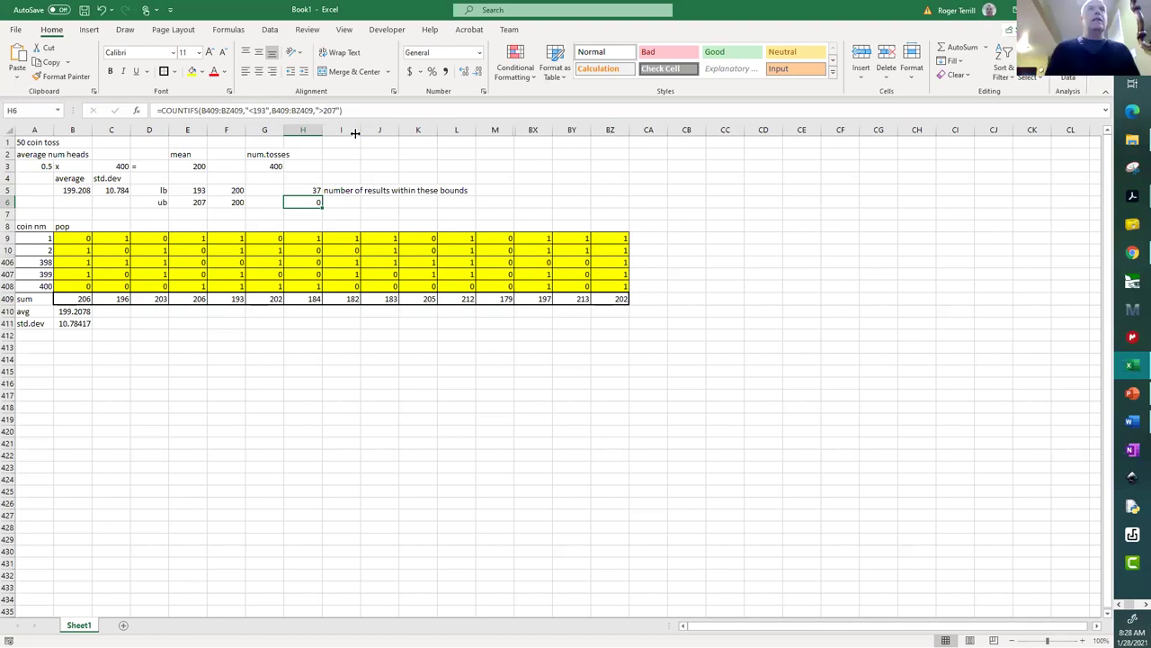
Remove the second range and criterion from H6 so its formula reads =COUNTIFS(B409:BZ409,"<193")
click(233, 109)
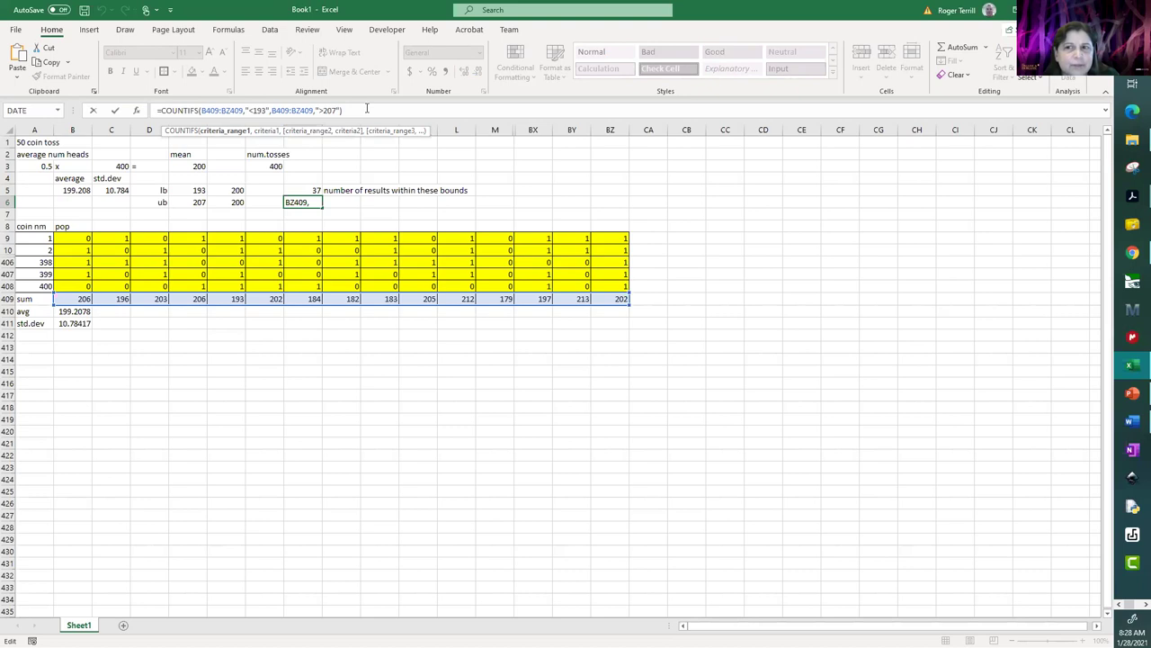
click(363, 110)
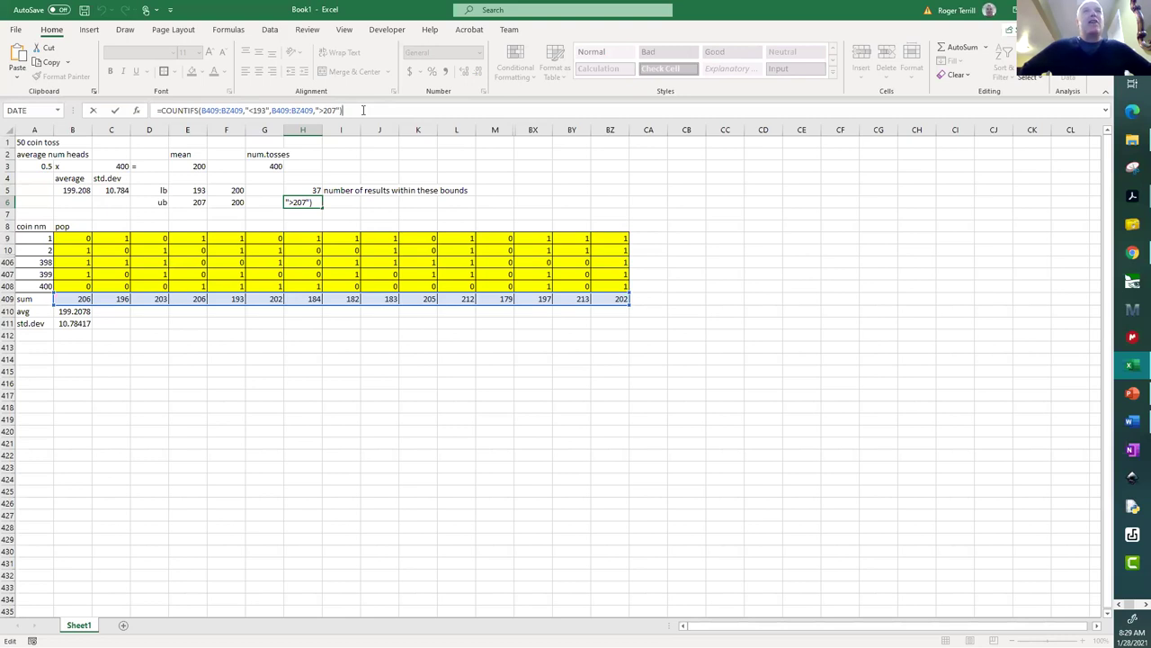
key(BackSpace)
key(BackSpace)
key(BackSpace)
key(BackSpace)
key(BackSpace)
key(BackSpace)
key(BackSpace)
key(BackSpace)
key(BackSpace)
key(BackSpace)
key(BackSpace)
key(BackSpace)
key(BackSpace)
key(BackSpace)
key(BackSpace)
key(BackSpace)
key(BackSpace)
key(BackSpace)
key(BackSpace)
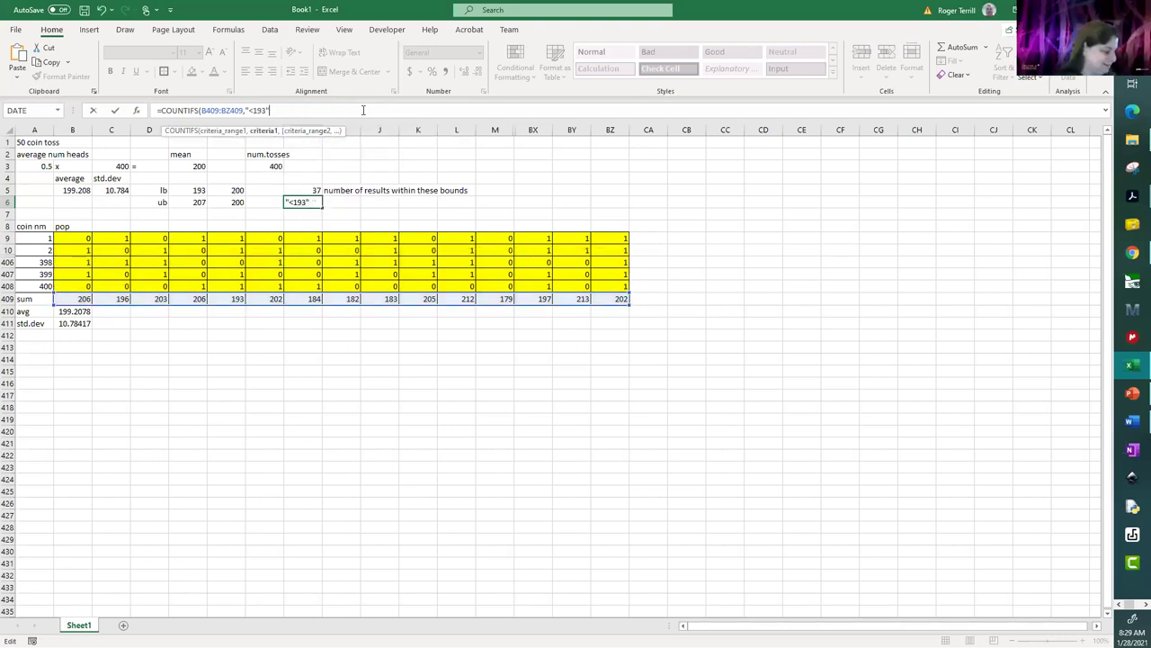
text())
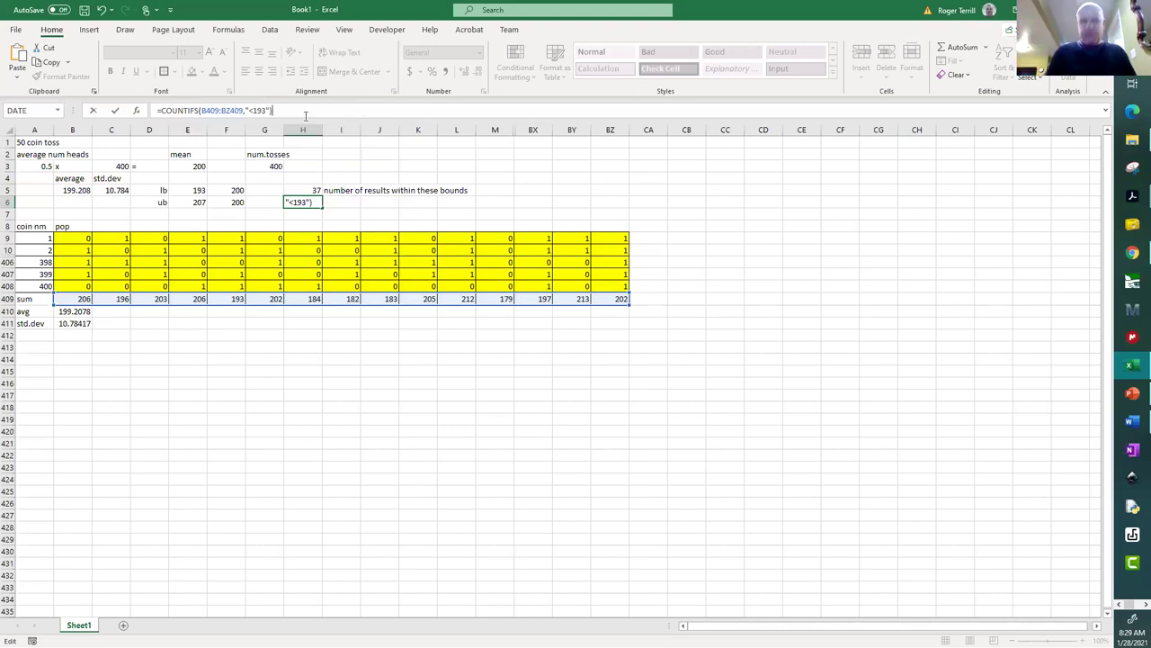
key(Return)
key(Up)
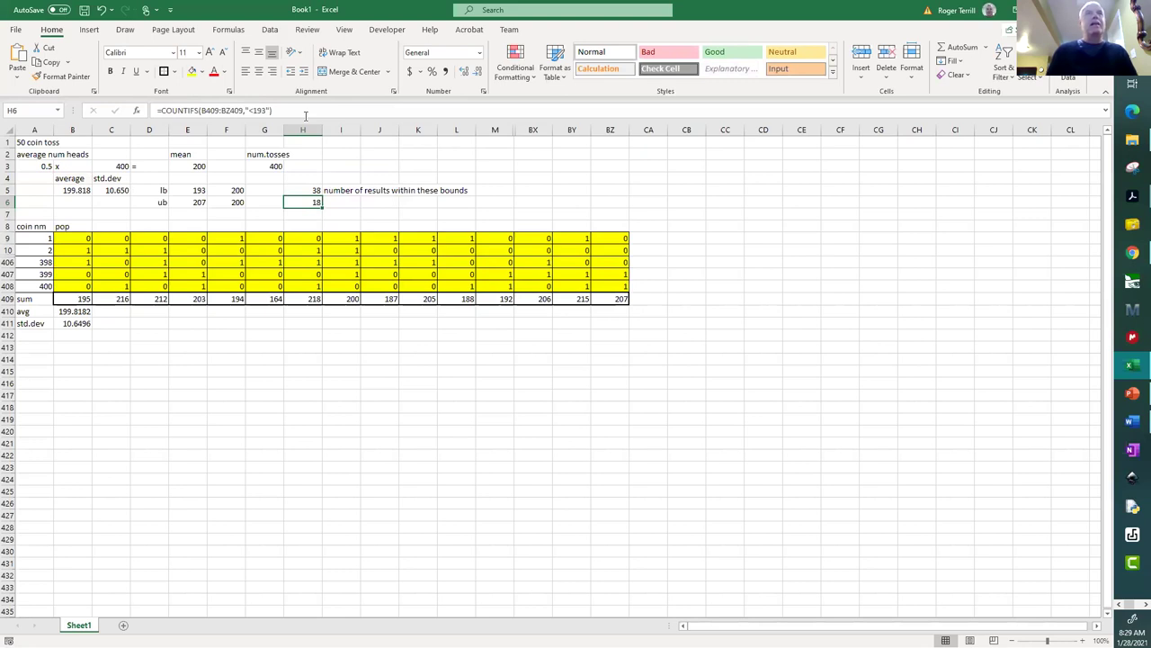
Copy the below-193 COUNTIFS formula text from H6 into I6
key(Right)
click(312, 201)
double_click(306, 202)
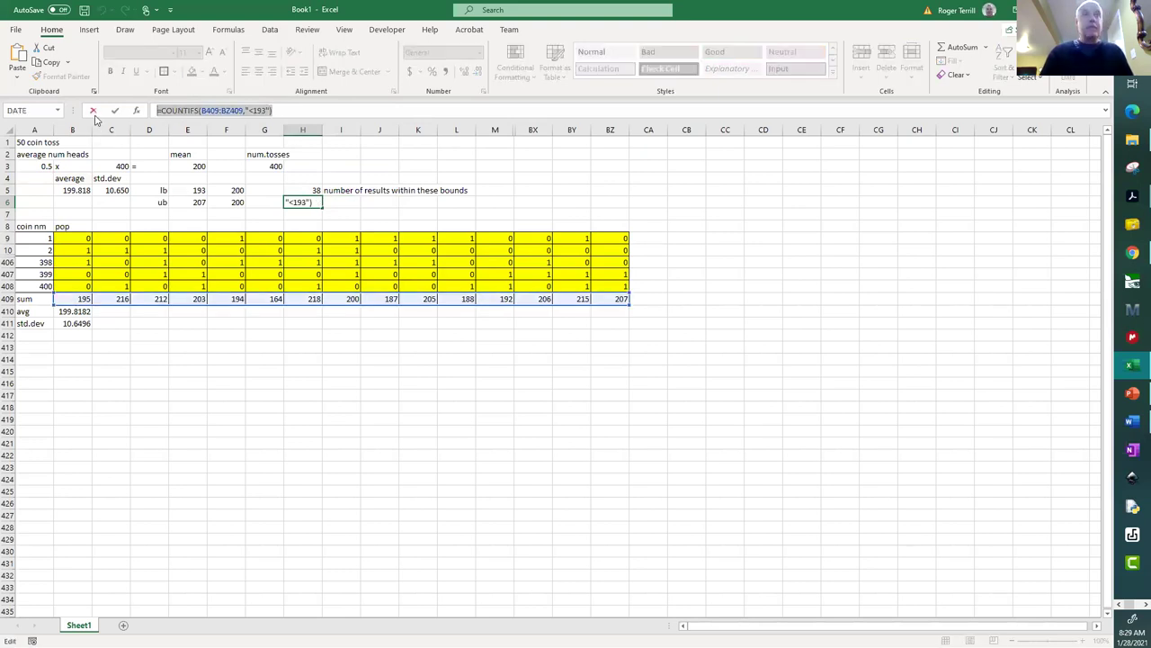
click(351, 201)
key(ctrl+v)
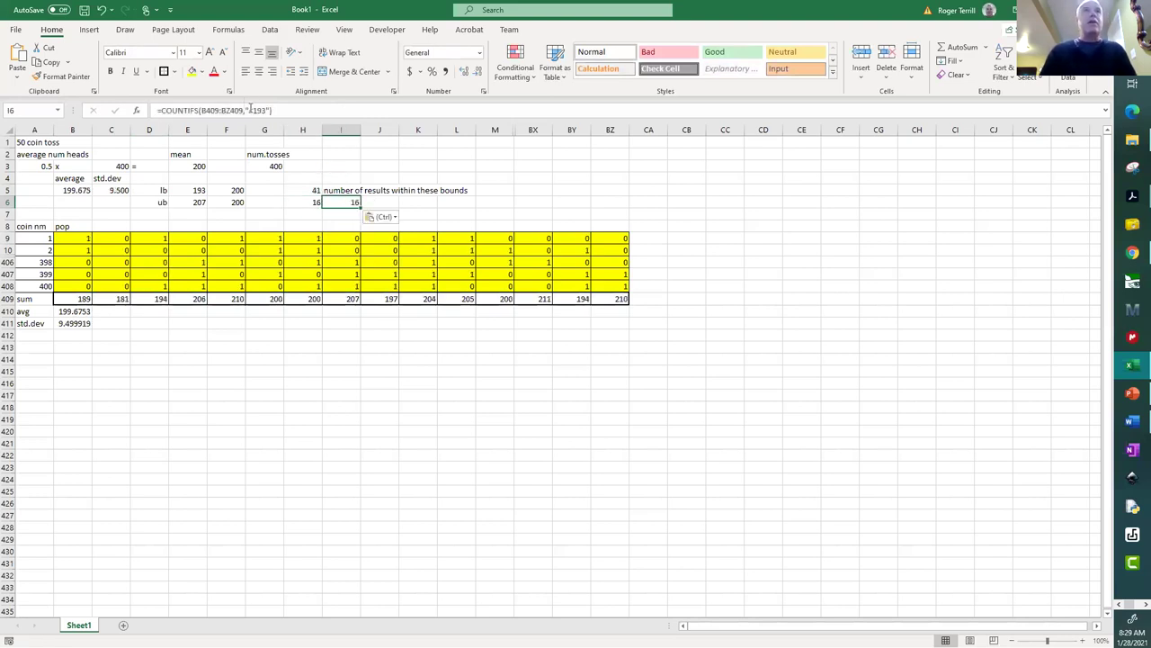
Change the criterion in I6's COUNTIFS formula to ">207"
click(248, 110)
key(Delete)
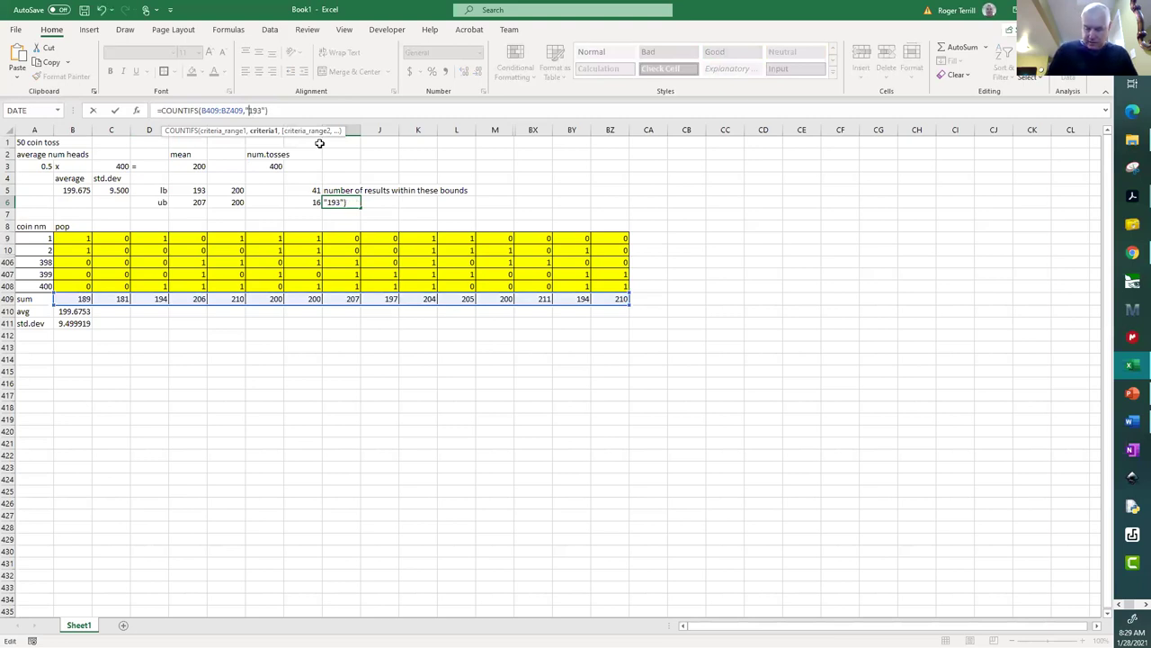
text(>)
key(BackSpace)
key(BackSpace)
key(BackSpace)
text(207)
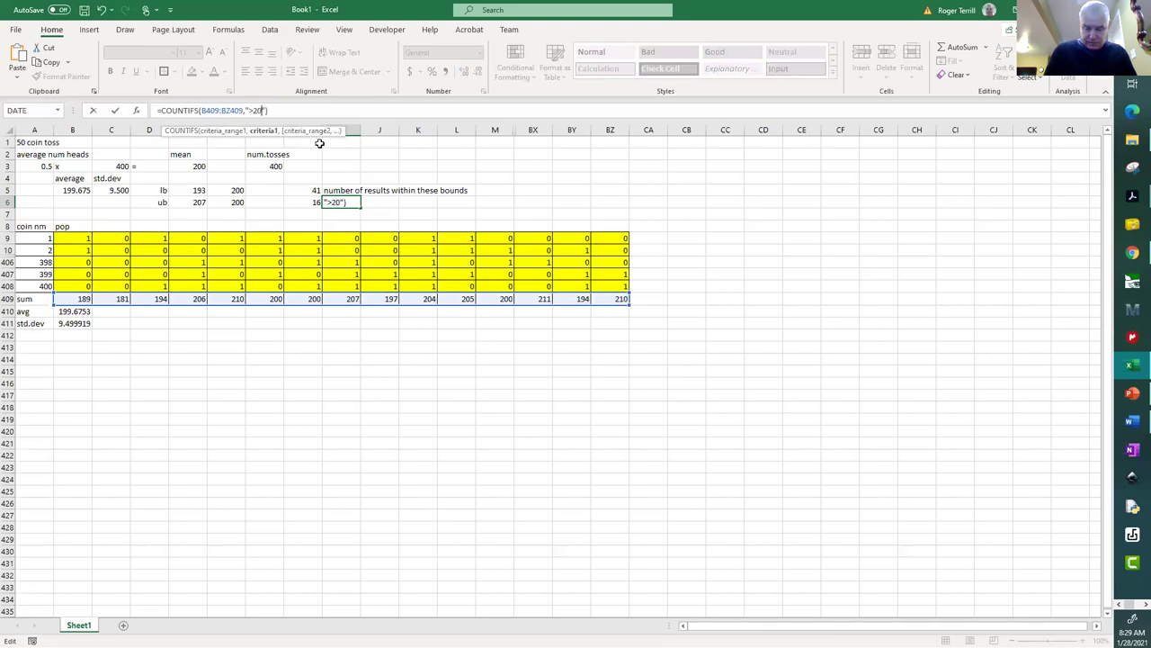
key(Return)
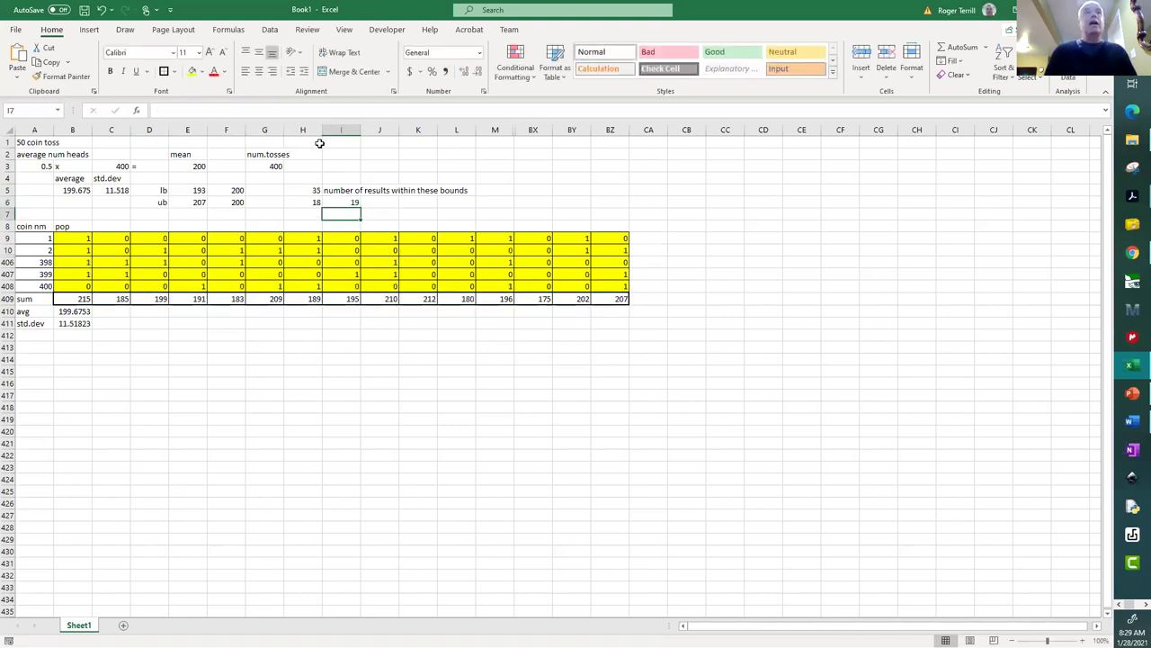
key(Up)
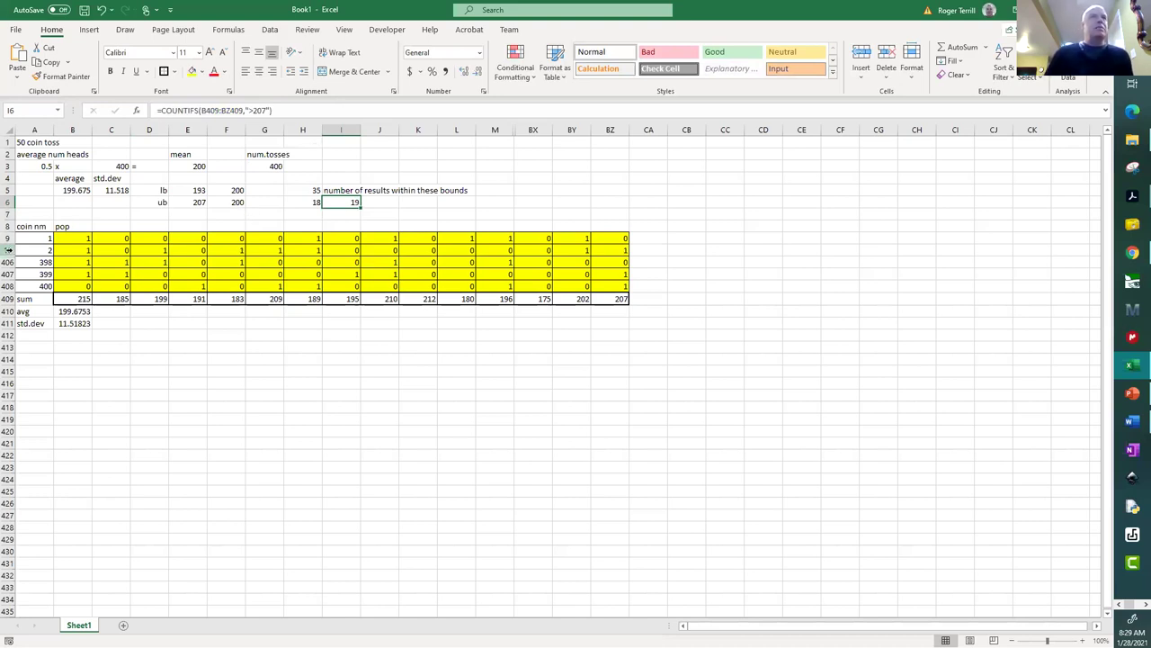
Unhide the toss grid rows between rows 10 and 406
drag(7, 250, 7, 262)
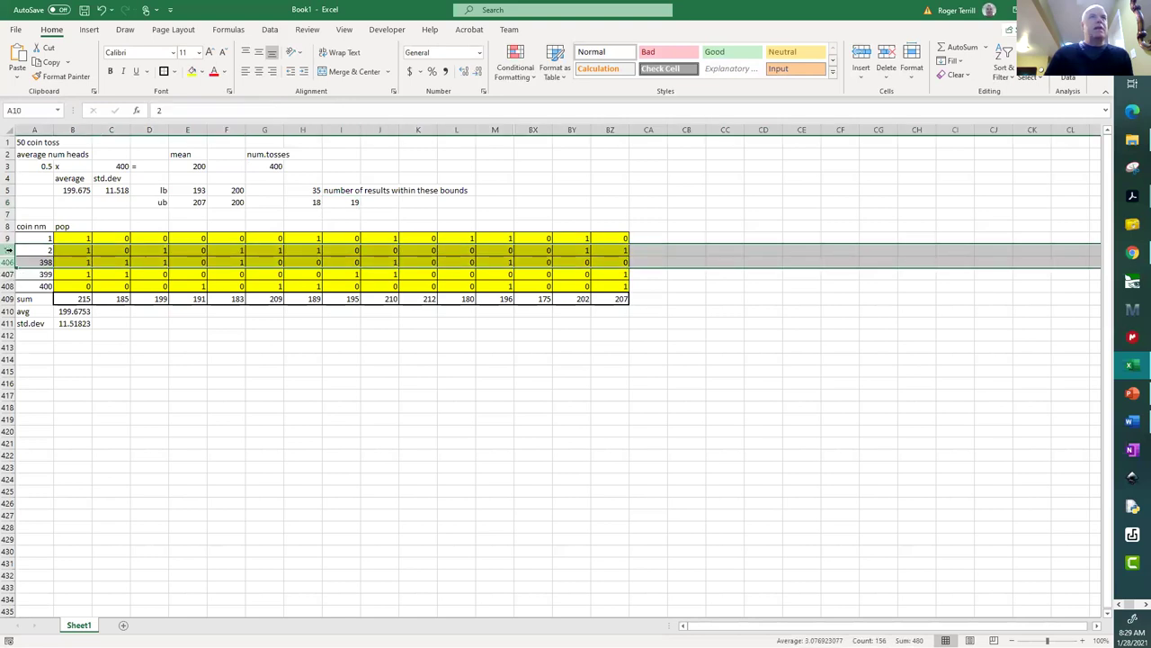
right_click(8, 255)
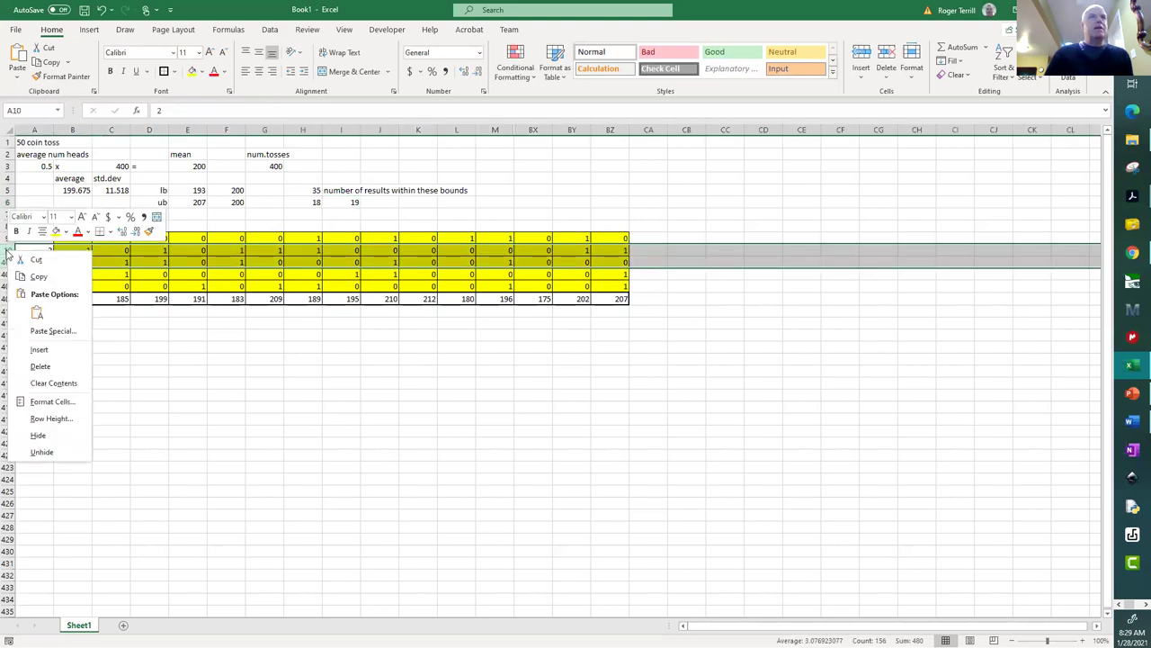
click(45, 451)
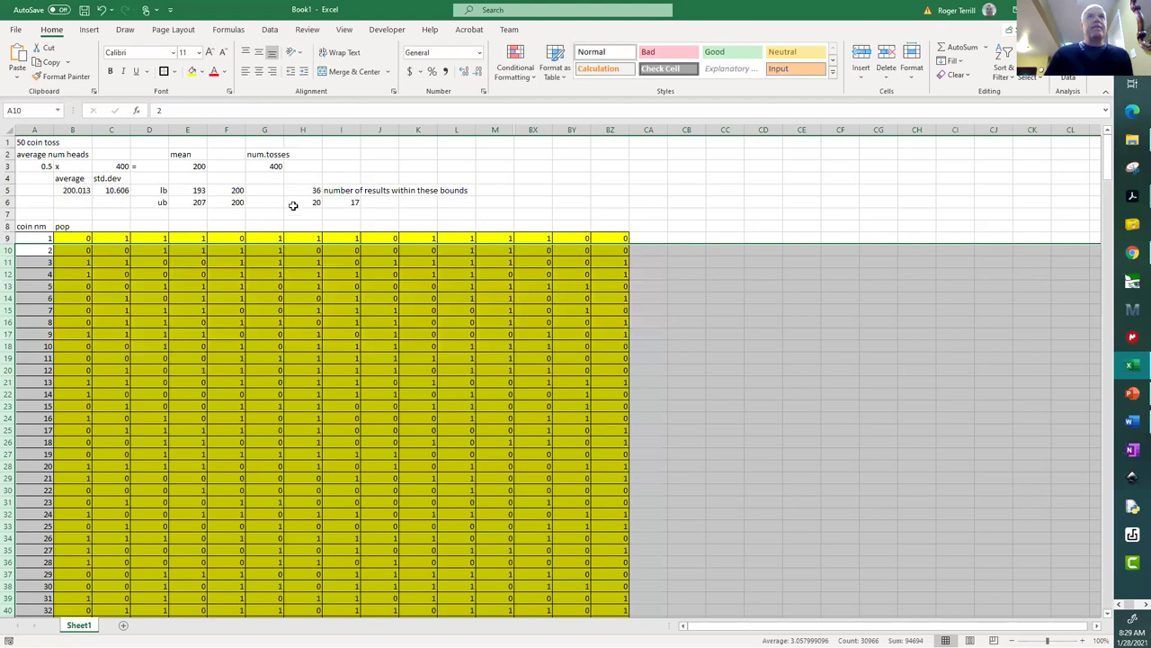
Inspect the count formulas in H6, H5 and I6
click(293, 203)
click(308, 189)
click(354, 201)
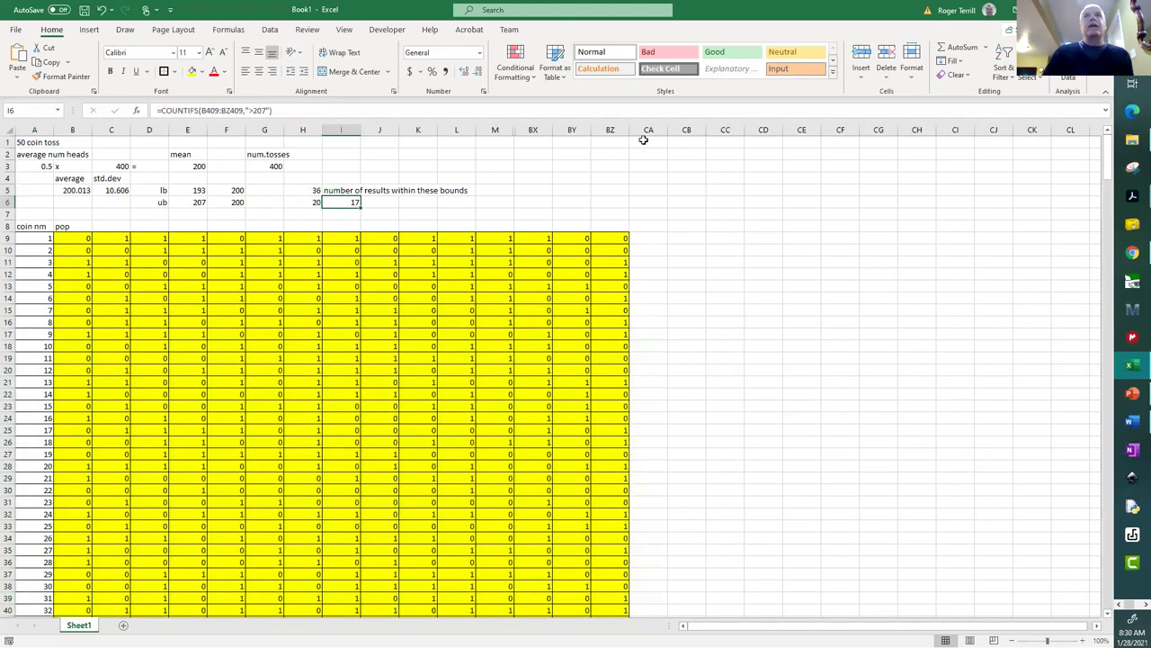
Unhide the toss grid columns between columns M and BX
drag(500, 130, 533, 130)
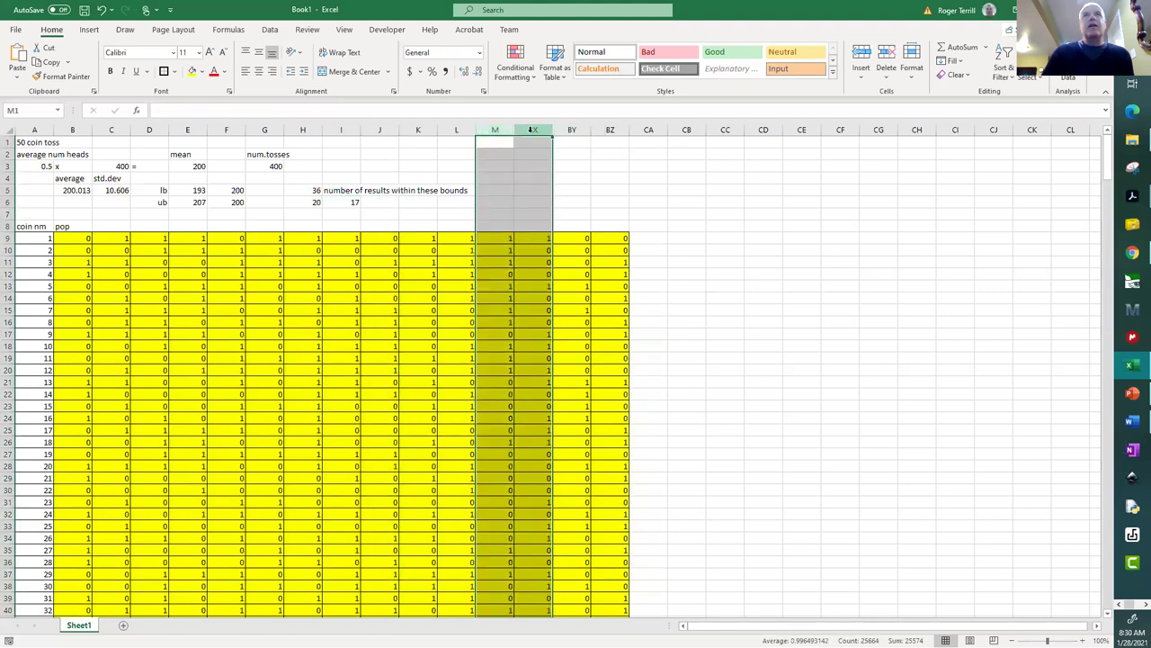
right_click(536, 132)
click(573, 330)
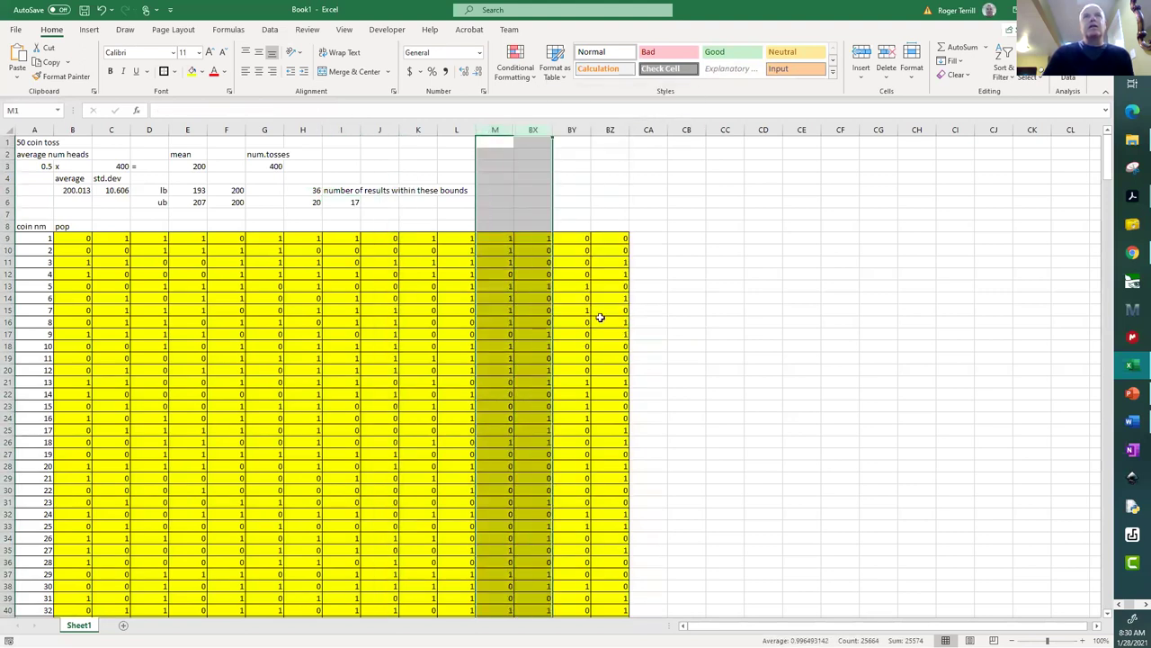
click(627, 226)
Review the above-207 count in I6 and the COUNTIFS formula for results within the bounds in H5
click(419, 213)
click(359, 202)
click(317, 191)
key(F2)
click(380, 177)
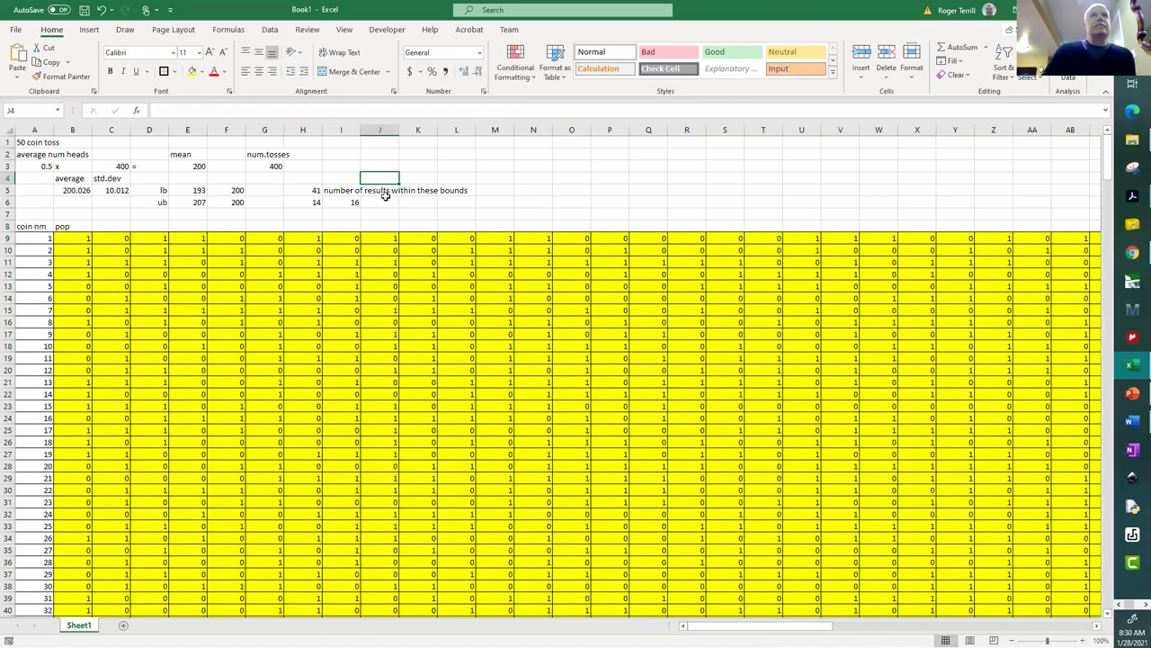
click(313, 189)
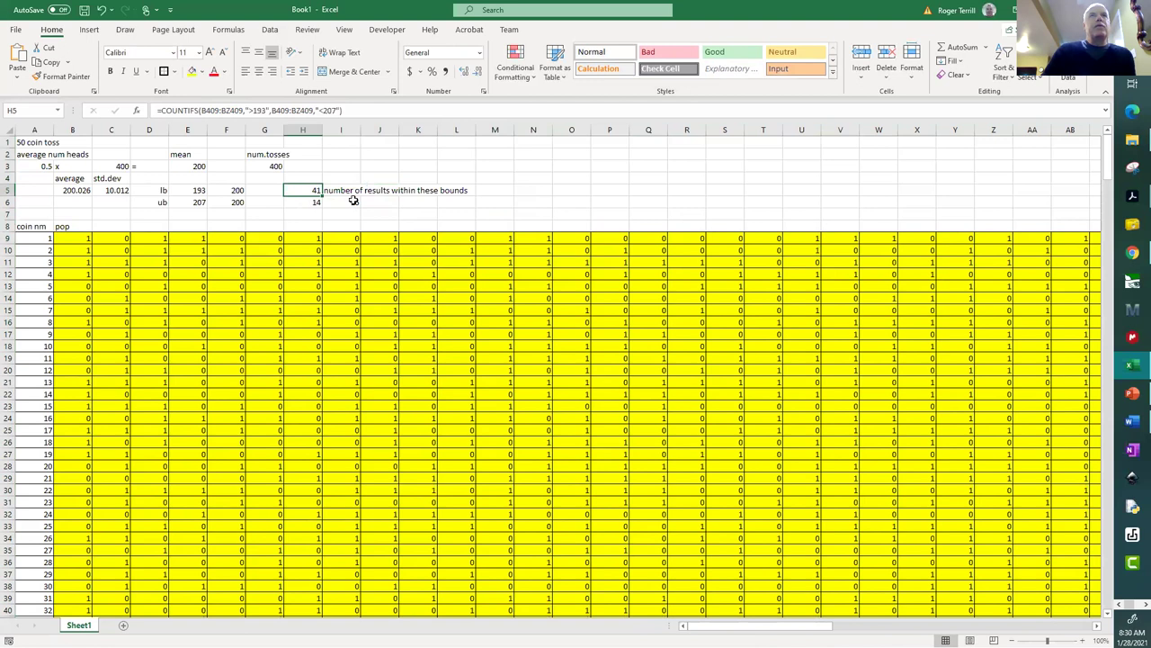
Enter =SUM(H5,H6,I6) in M6 to total the within, below and above counts
click(496, 205)
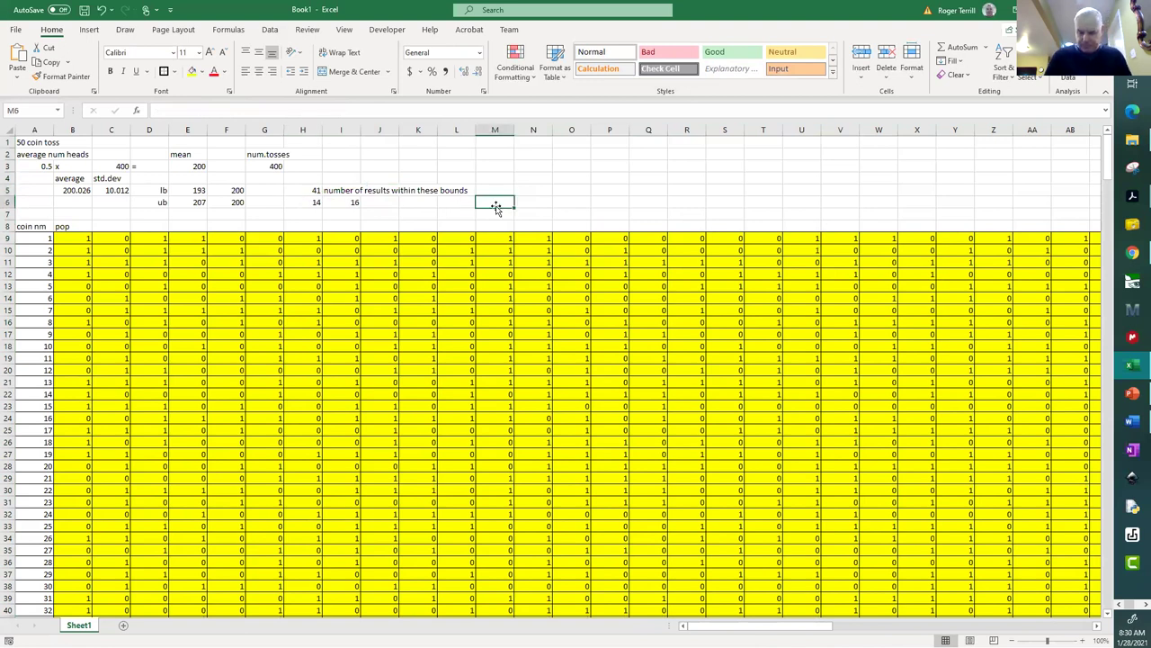
text(=sum()
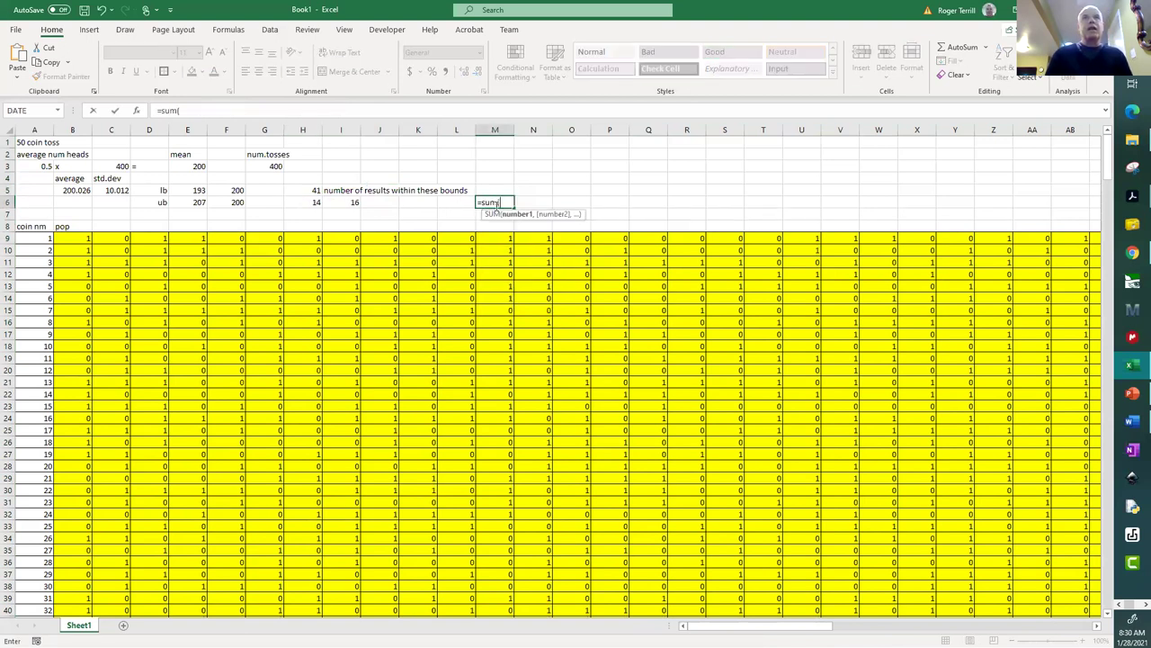
click(295, 191)
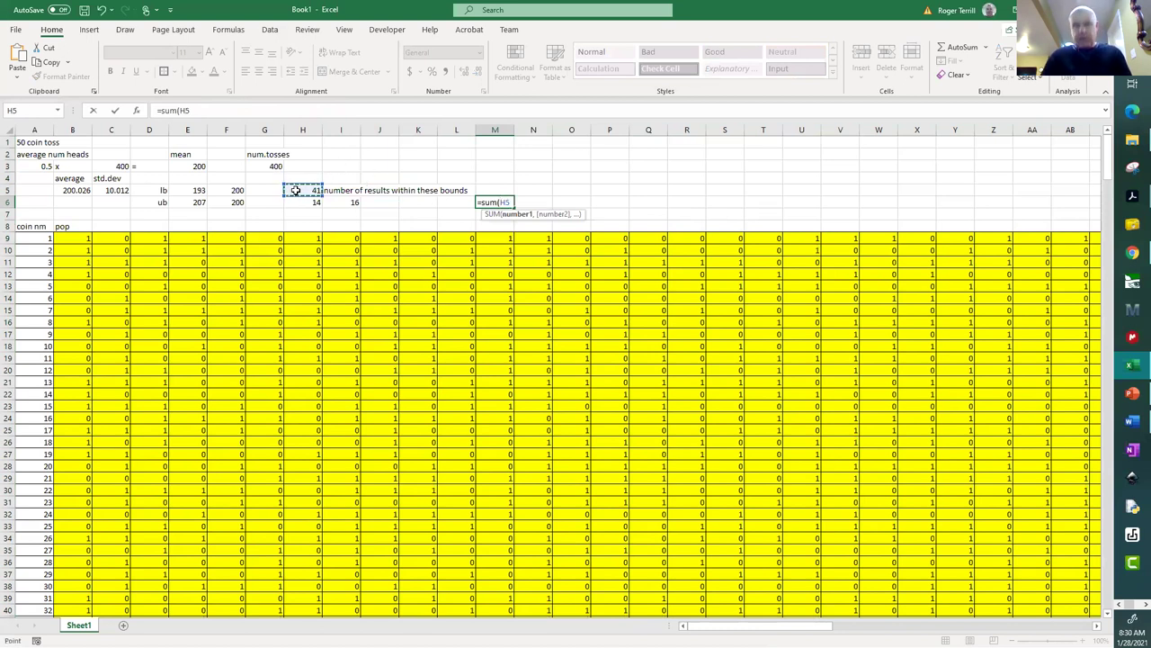
text(,)
click(299, 200)
text(,)
click(353, 201)
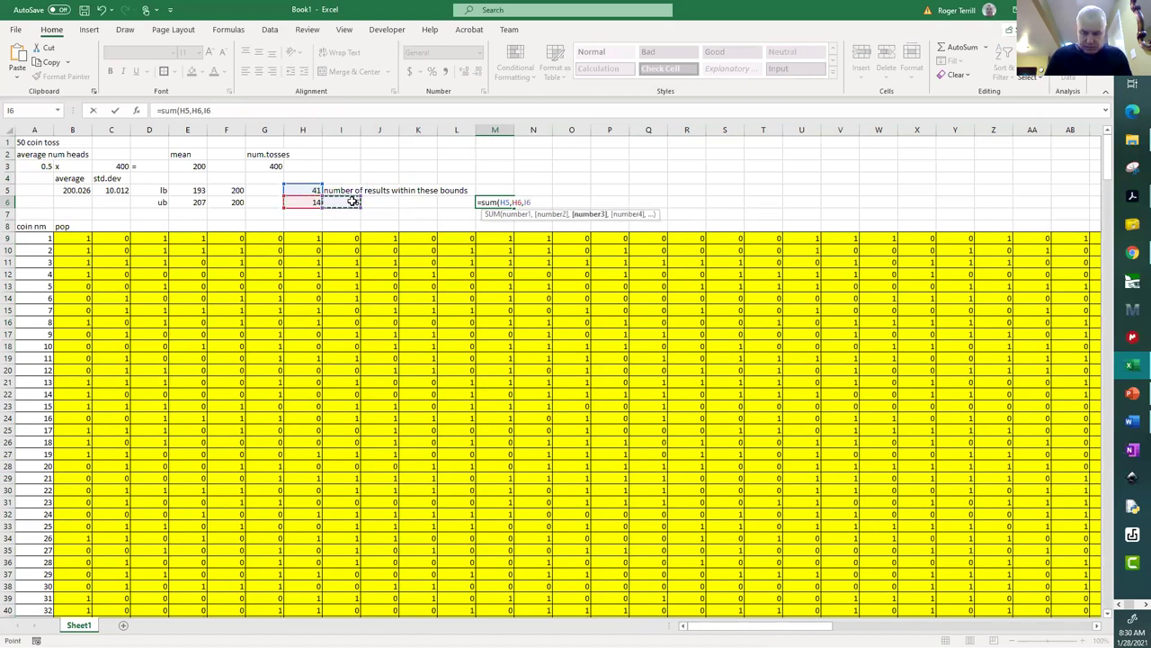
text())
key(Return)
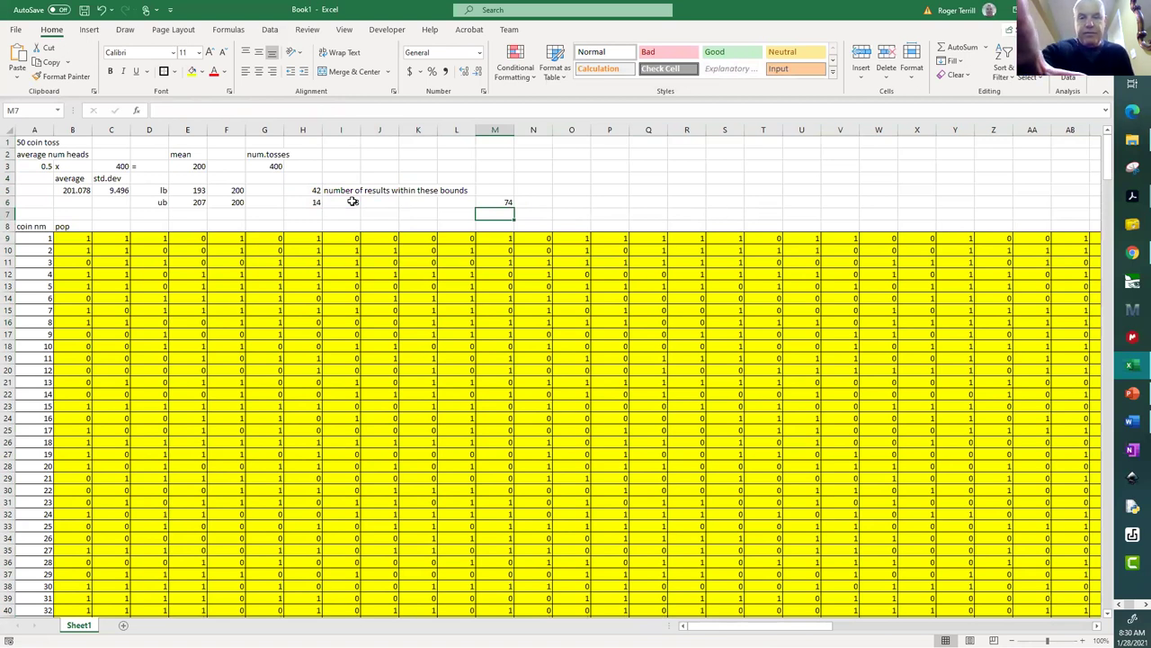
Recalculate the sheet repeatedly to resample the coin tosses and refresh the three counts and their total
key(F9)
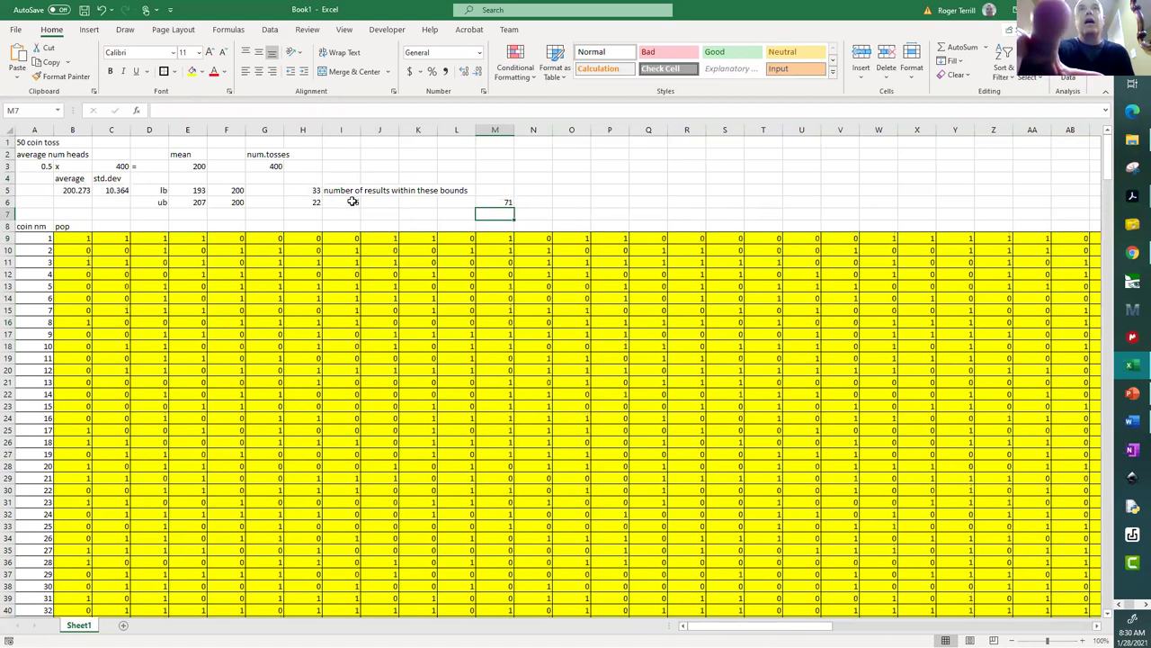
key(F9)
key(F9)
key(F9)
key(F9)
key(F9)
key(F9)
key(F9)
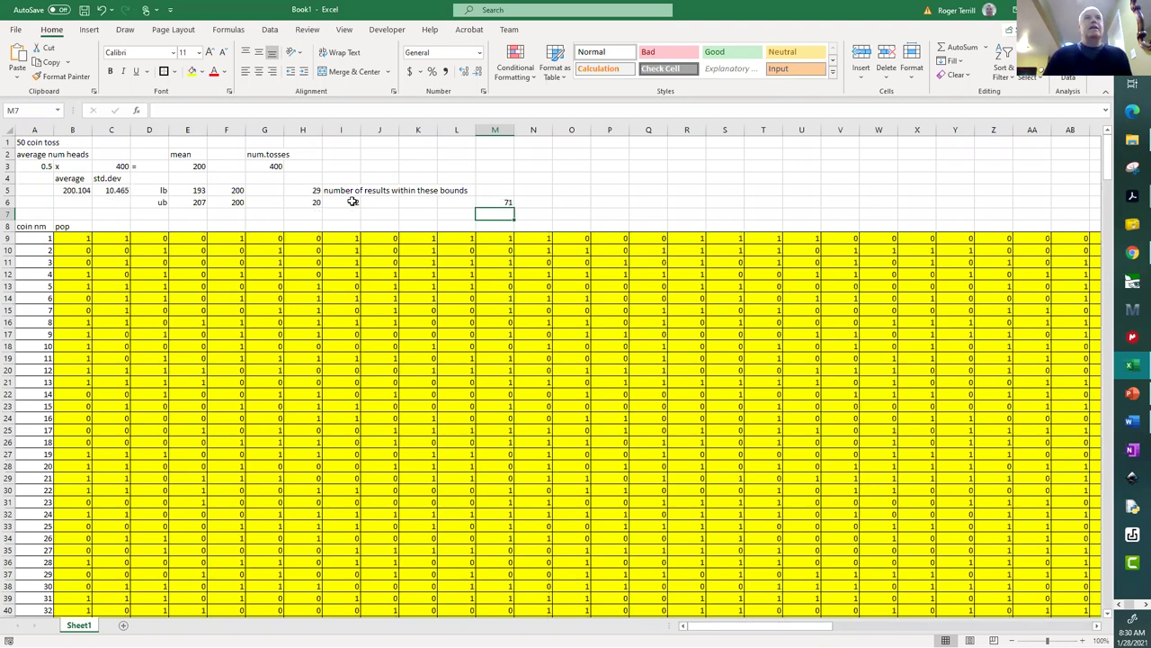
Check the three COUNTIFS formulas in H5, H6 and I6 against the SUM formula in M6
click(310, 202)
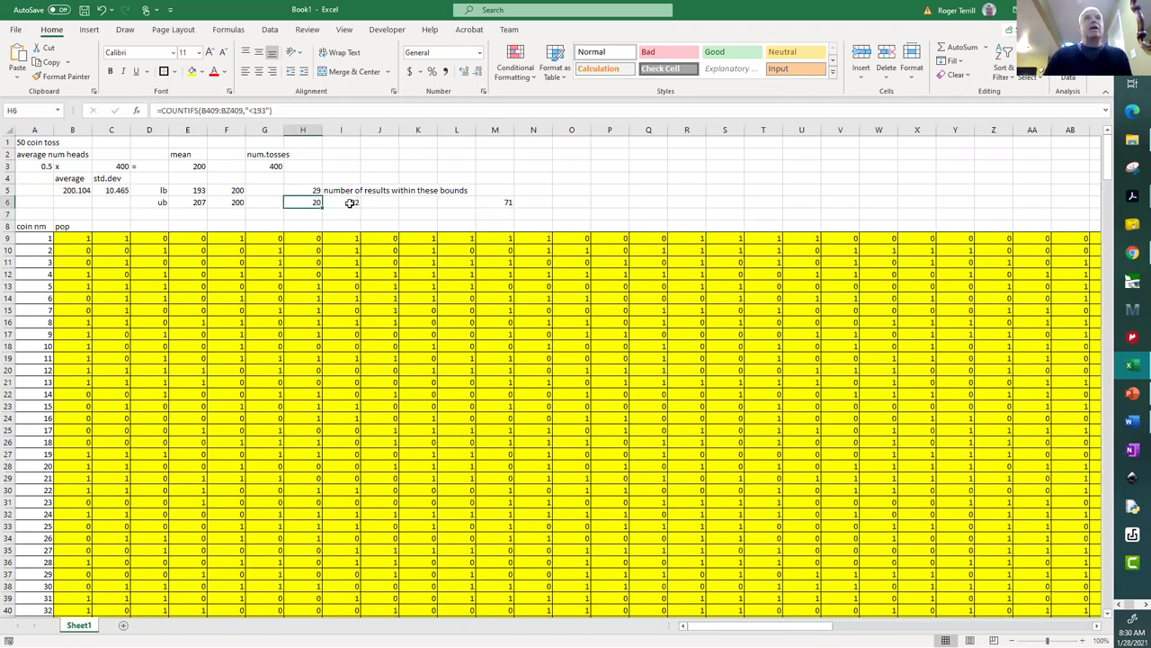
click(313, 194)
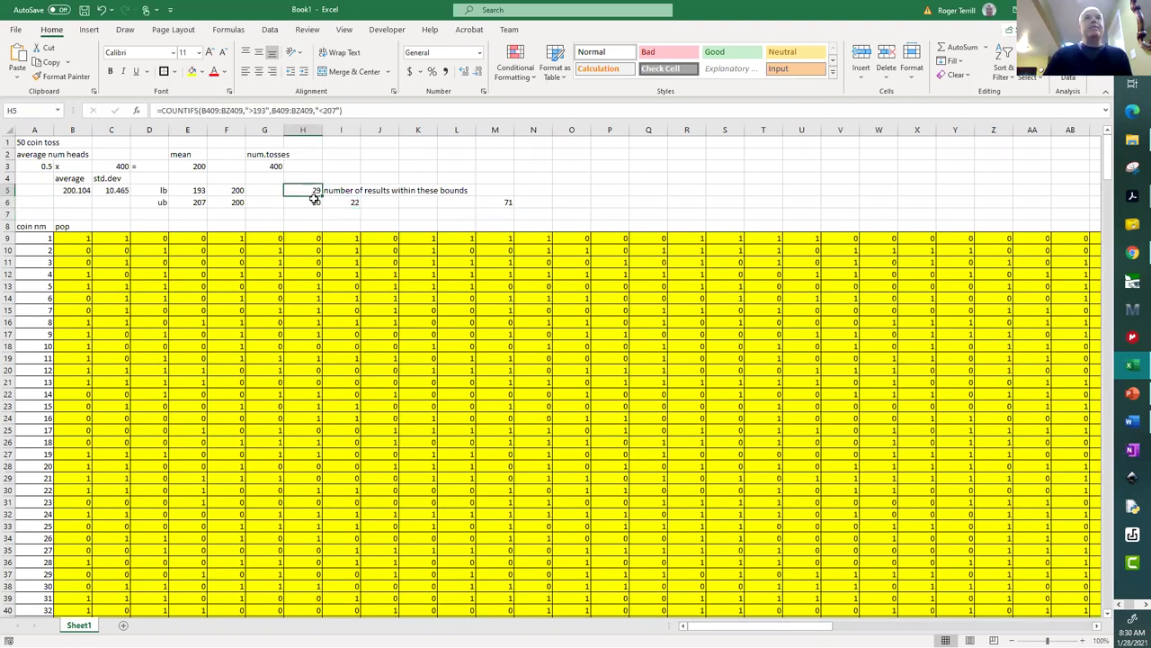
click(314, 202)
click(353, 203)
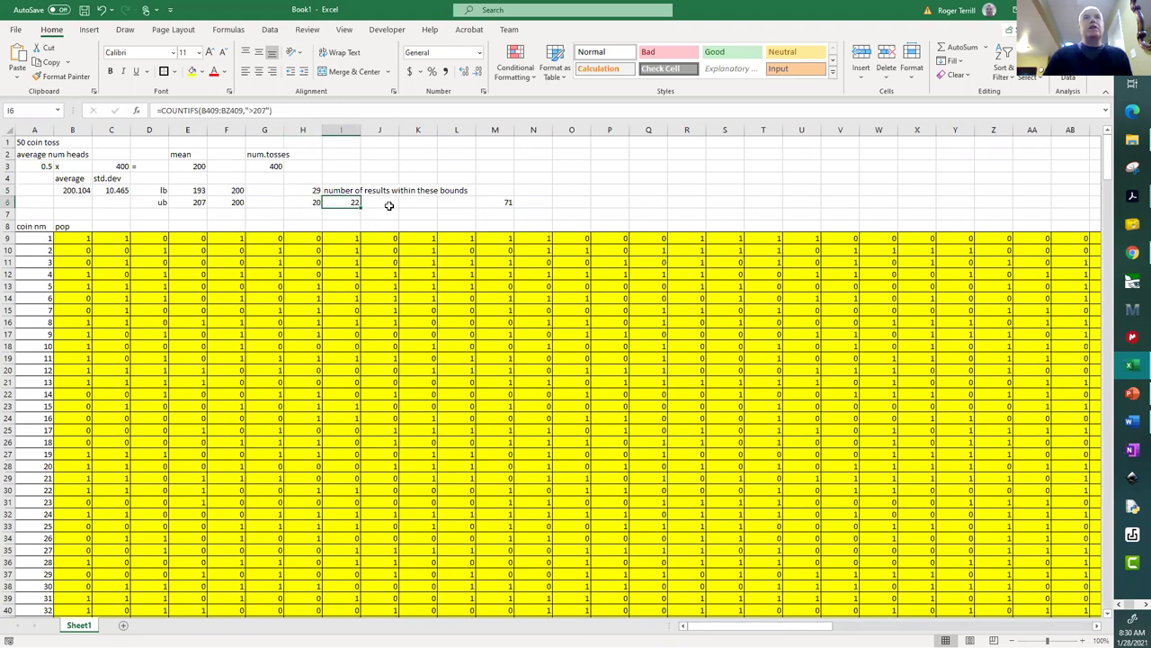
click(508, 202)
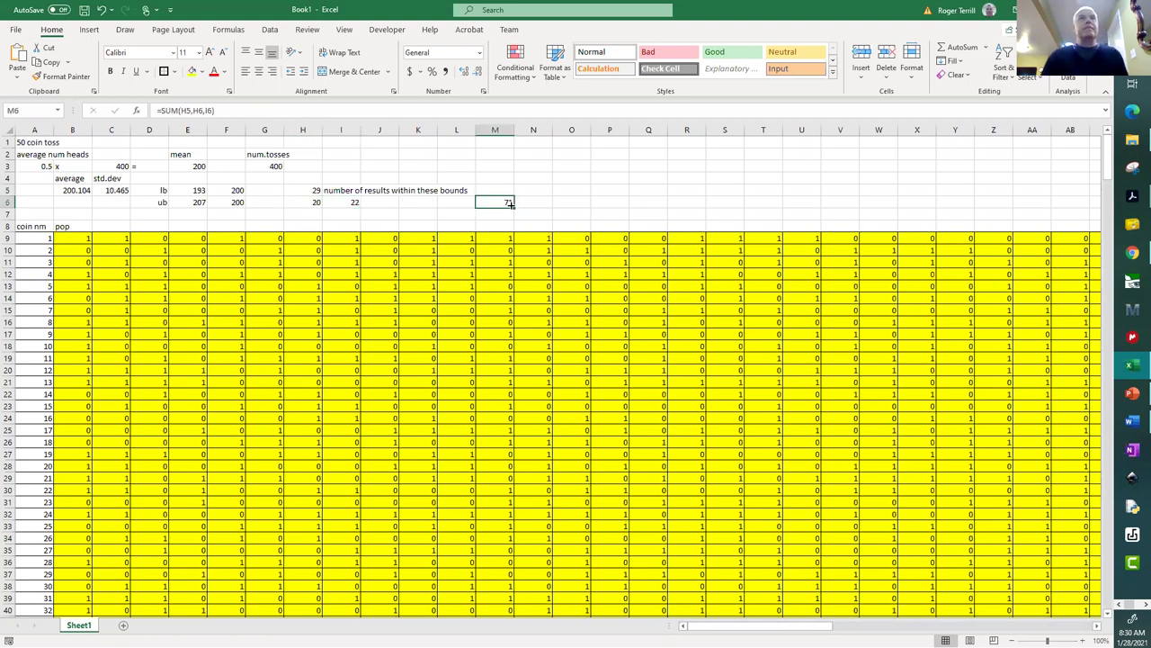
Examine the random toss formulas in F9 and F10 and the average and std.dev references in B5 and C5
click(236, 234)
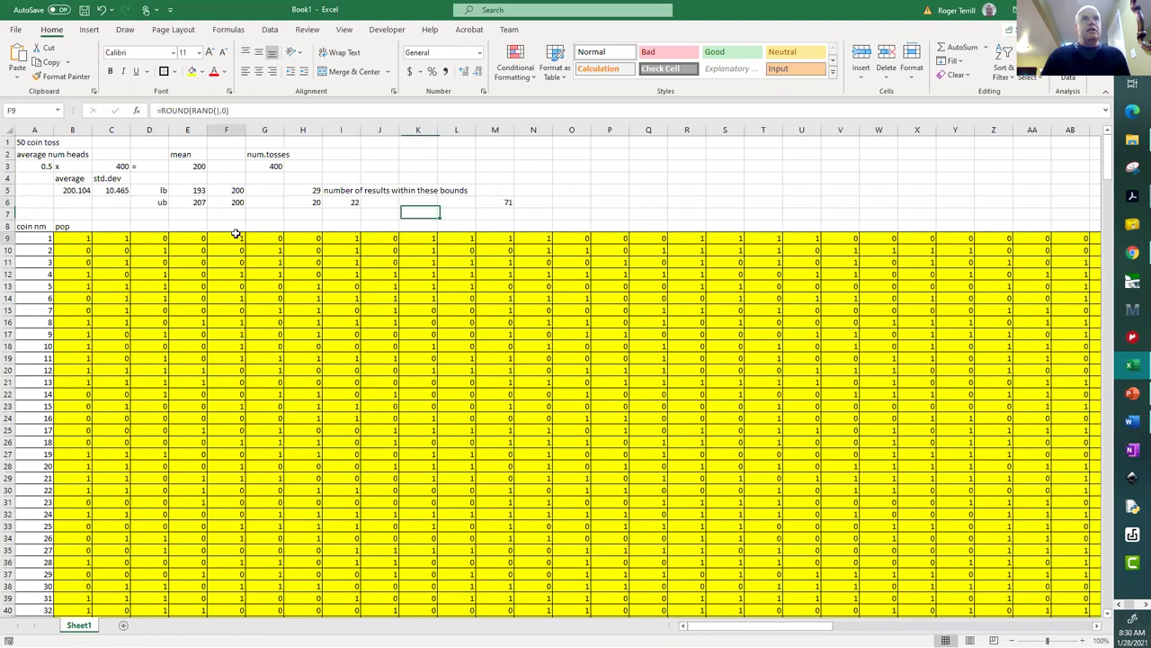
key(Down)
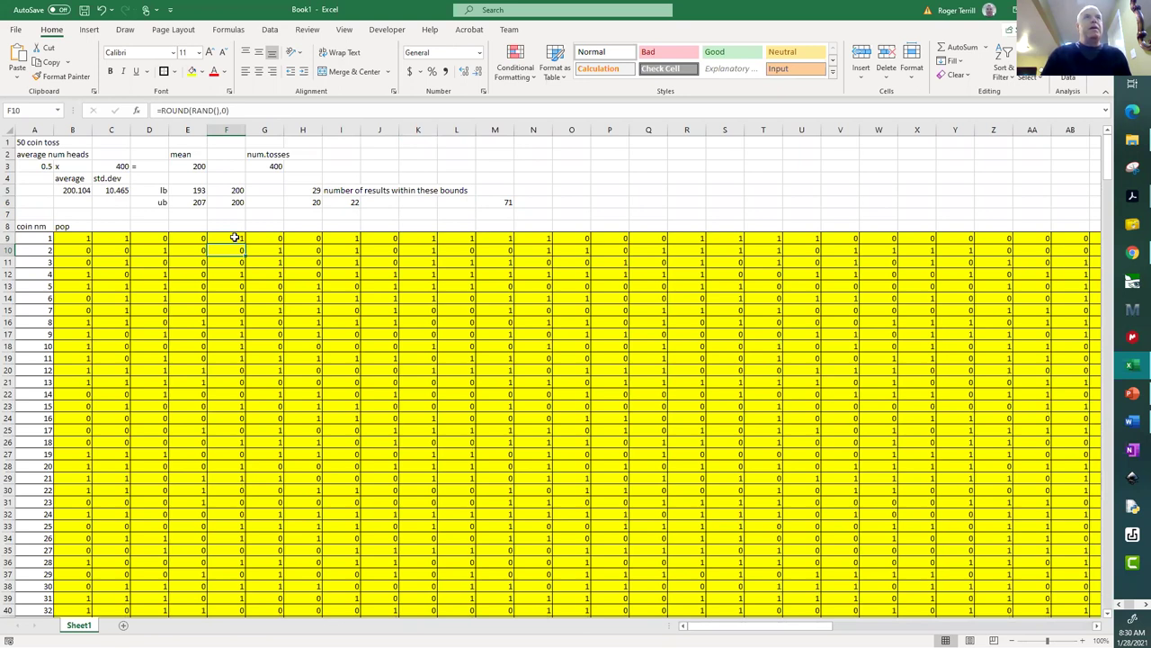
click(83, 190)
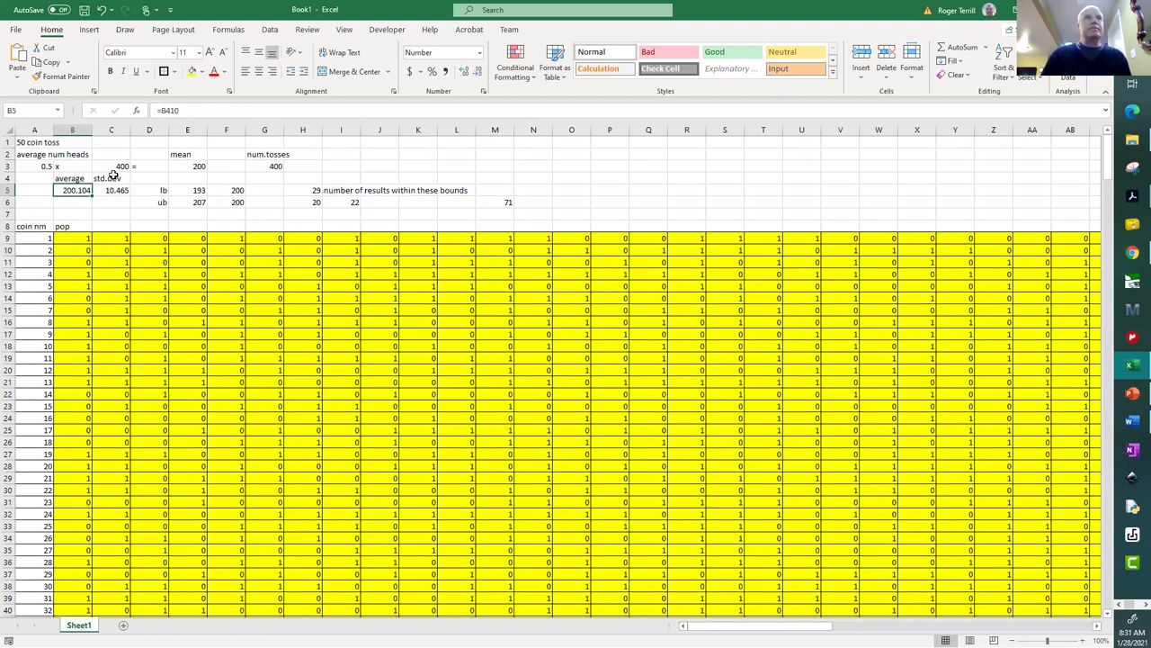
click(115, 191)
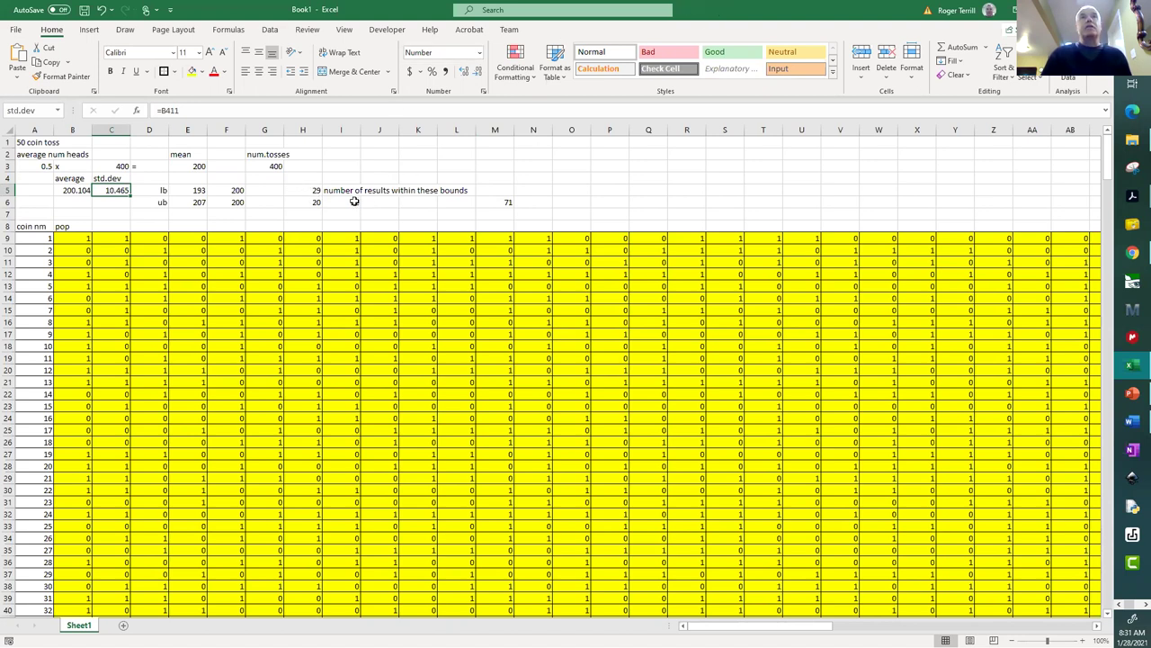
Remove the ">193" range and criterion from H5 so its formula reads =COUNTIFS(B409:BZ409,"<207")
click(315, 189)
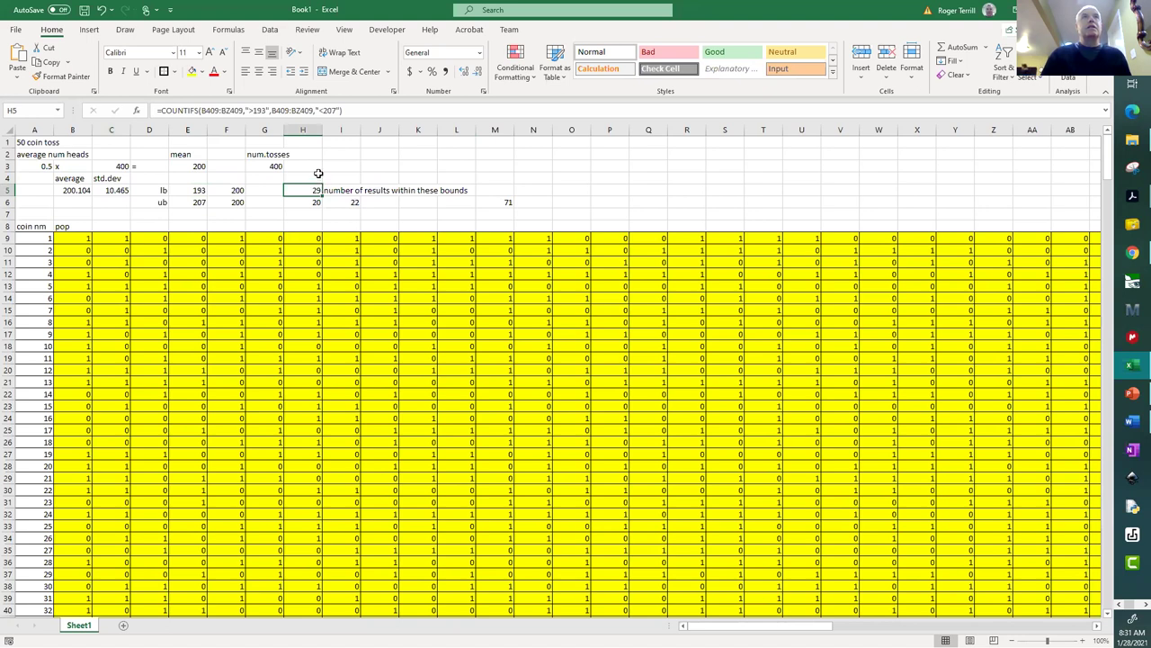
click(317, 199)
click(315, 189)
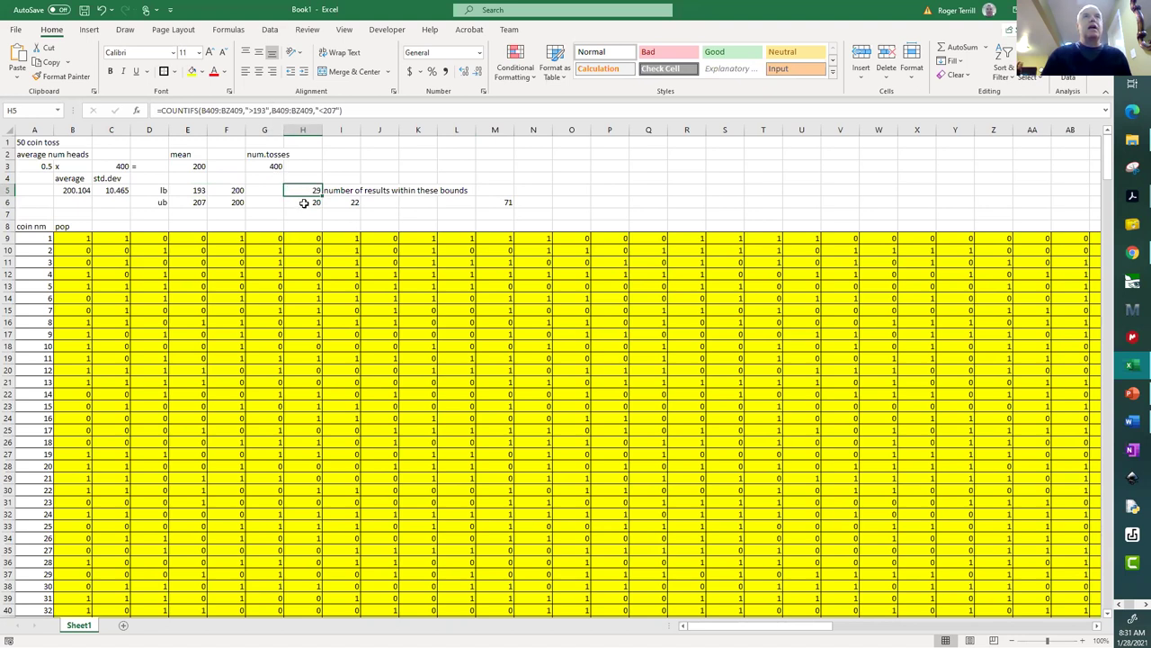
click(304, 203)
click(310, 190)
drag(273, 111, 202, 111)
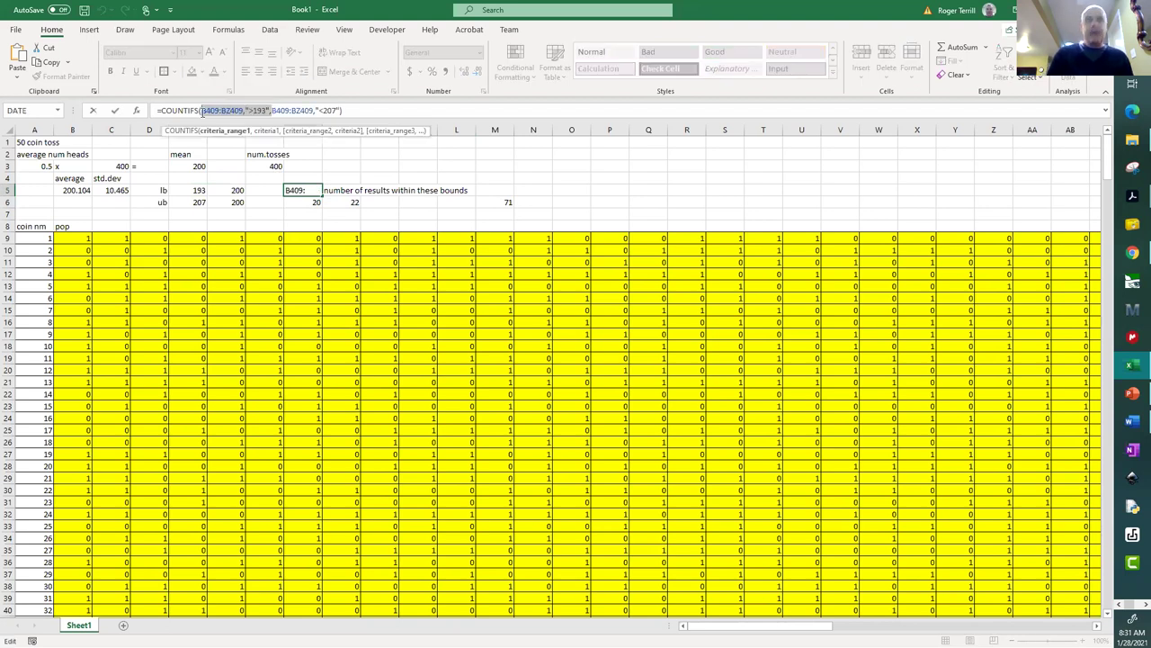
key(Delete)
key(Return)
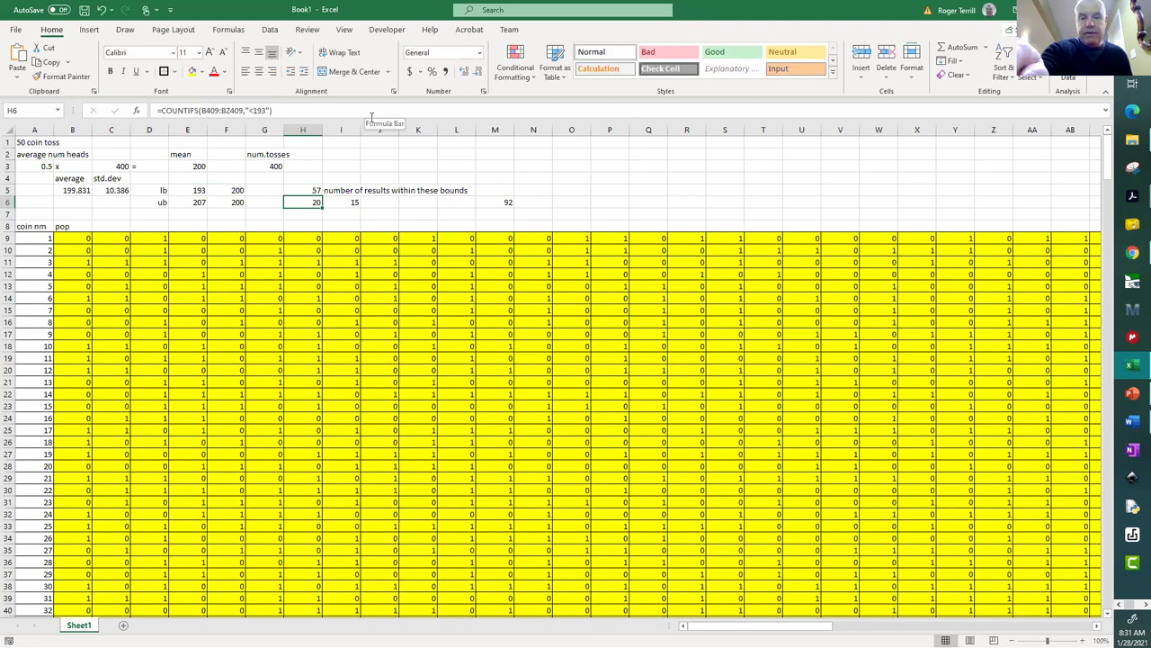
Resample the coin tosses several times with H5 counting only results below 207
key(F9)
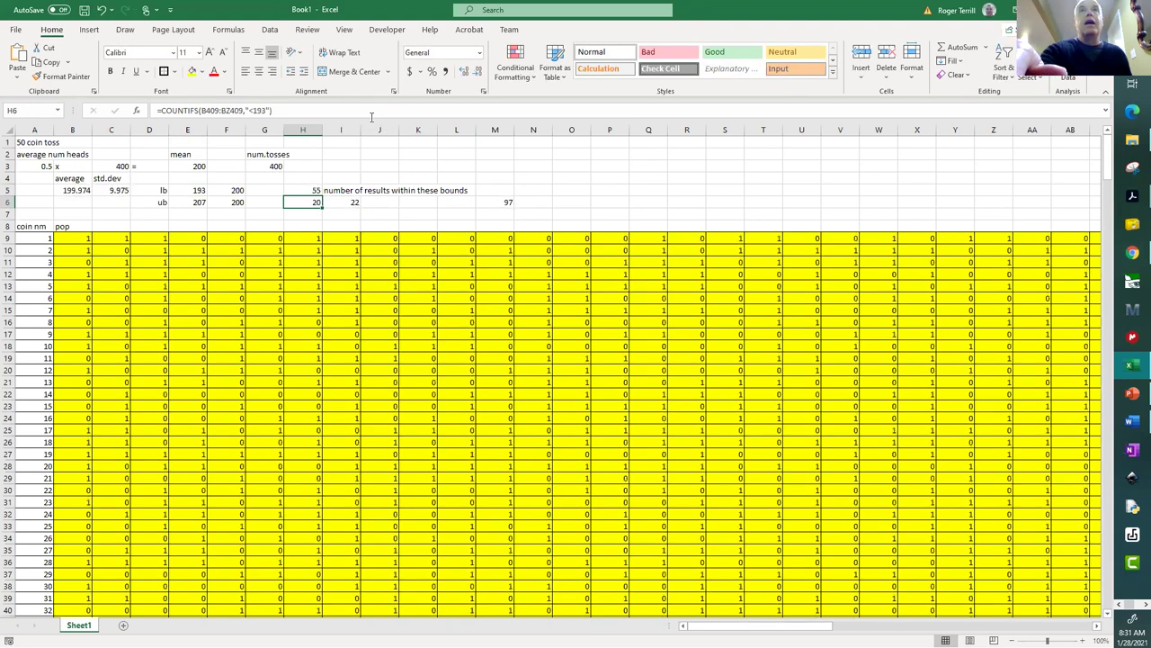
key(F9)
key(F9)
key(F9)
key(F9)
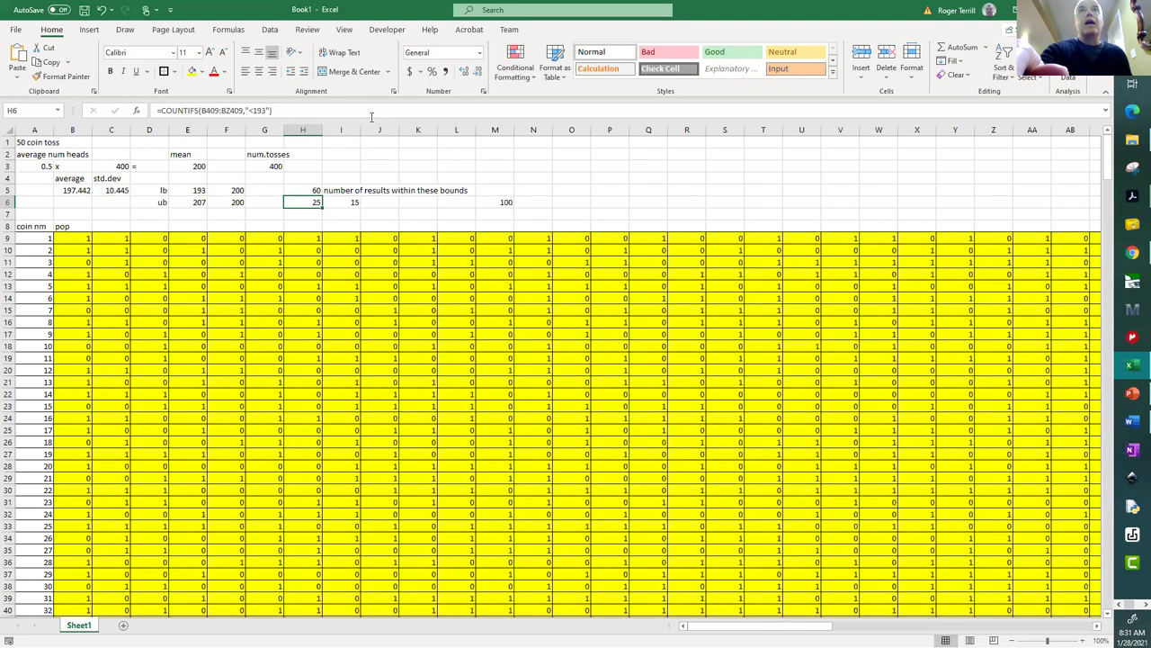
key(F9)
key(F9)
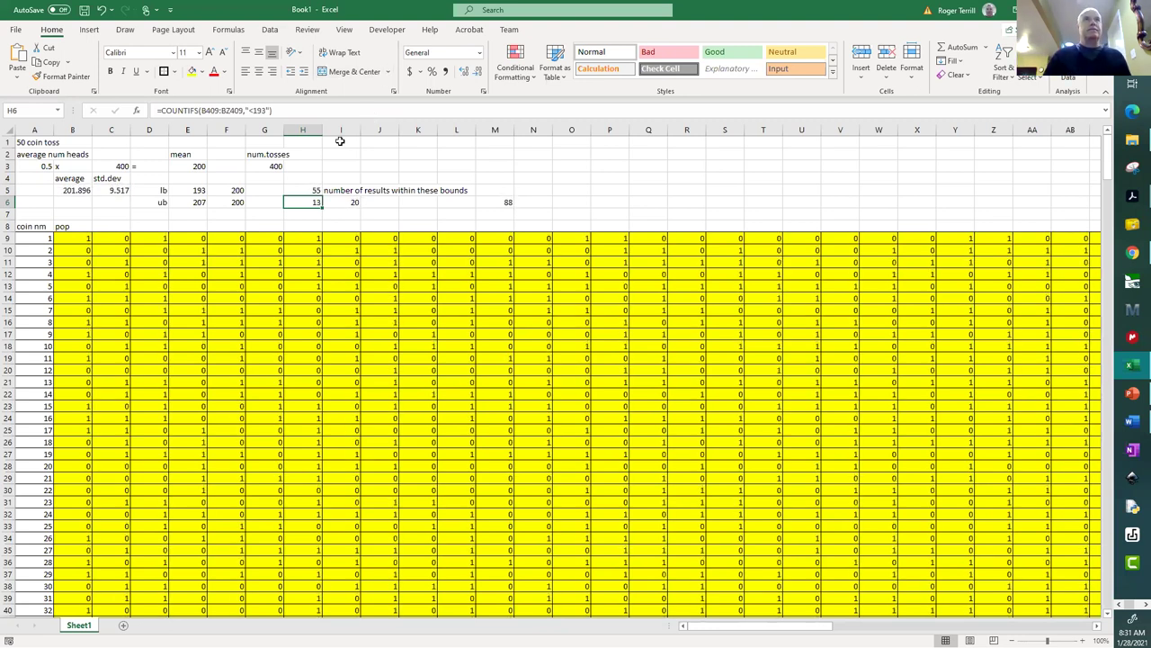
Change the criterion in H5's COUNTIFS formula to ">207"
click(317, 192)
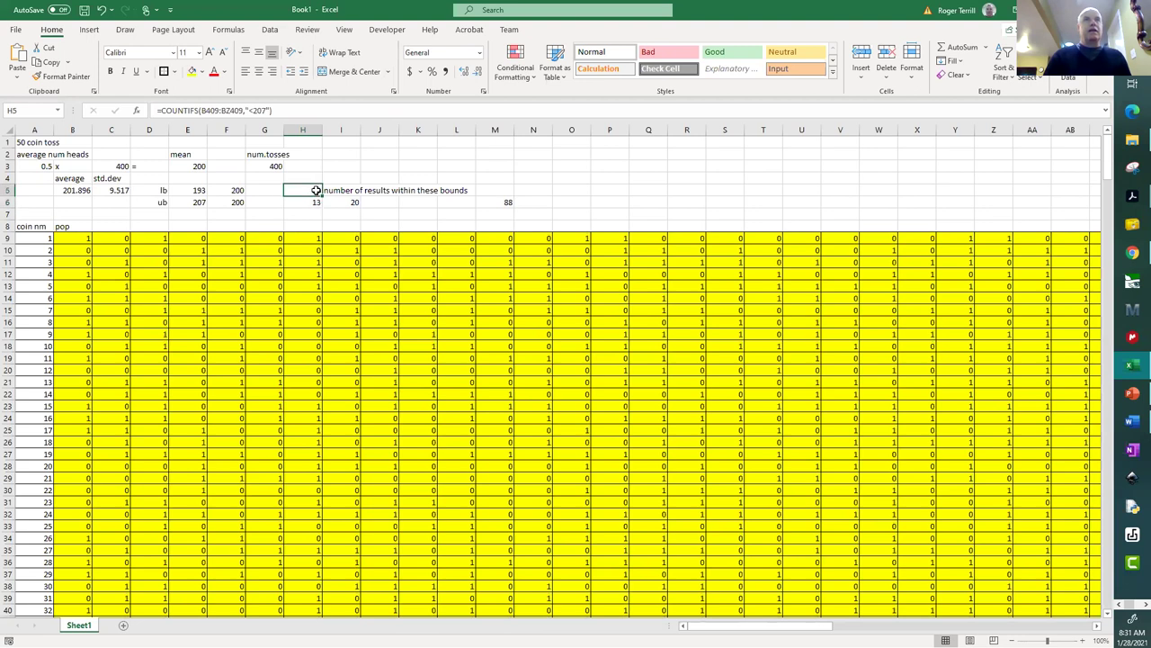
click(255, 108)
key(BackSpace)
text(>)
key(Return)
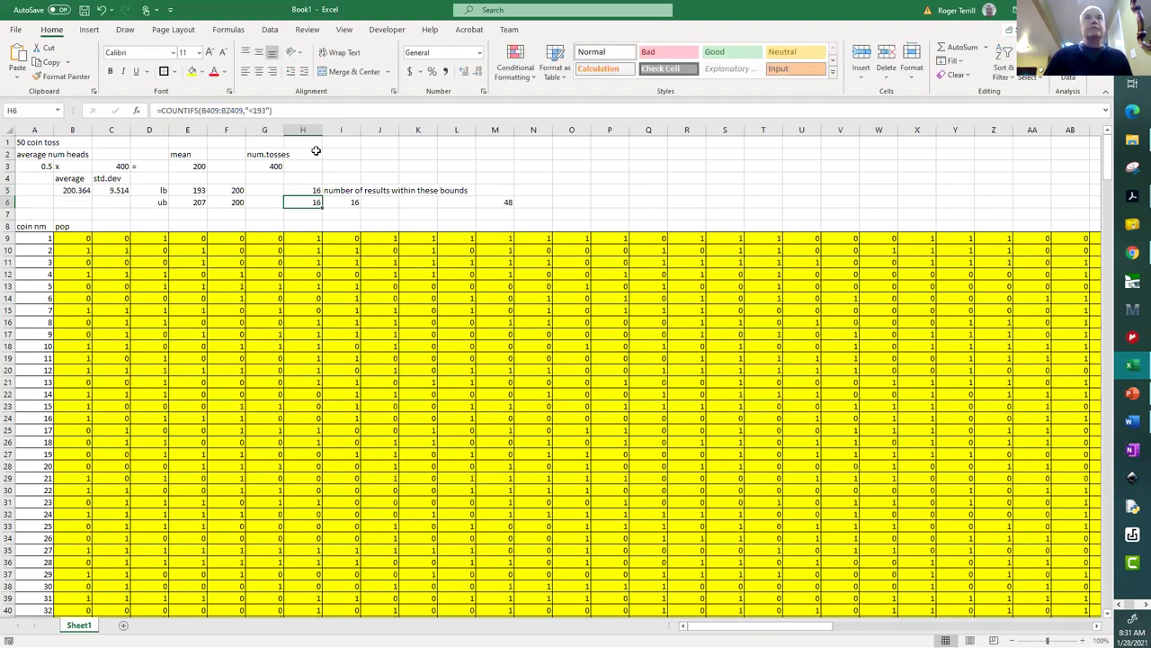
Compare the formulas in H5, H6 and I6, and clear the duplicate above-207 count from I6
click(317, 190)
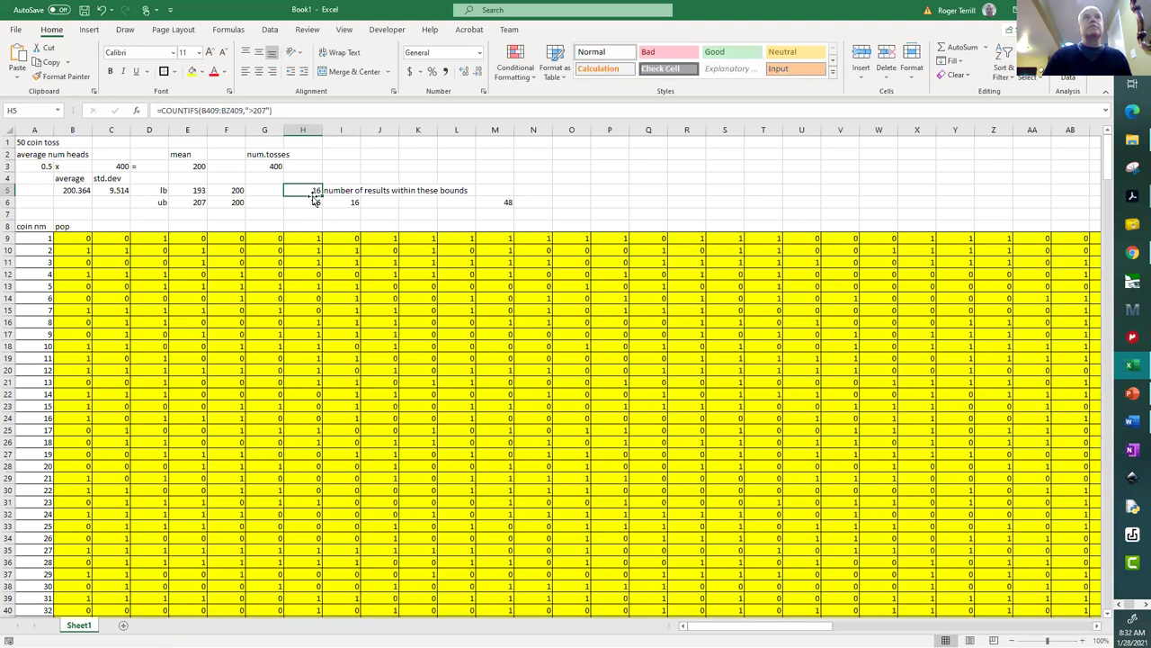
click(314, 202)
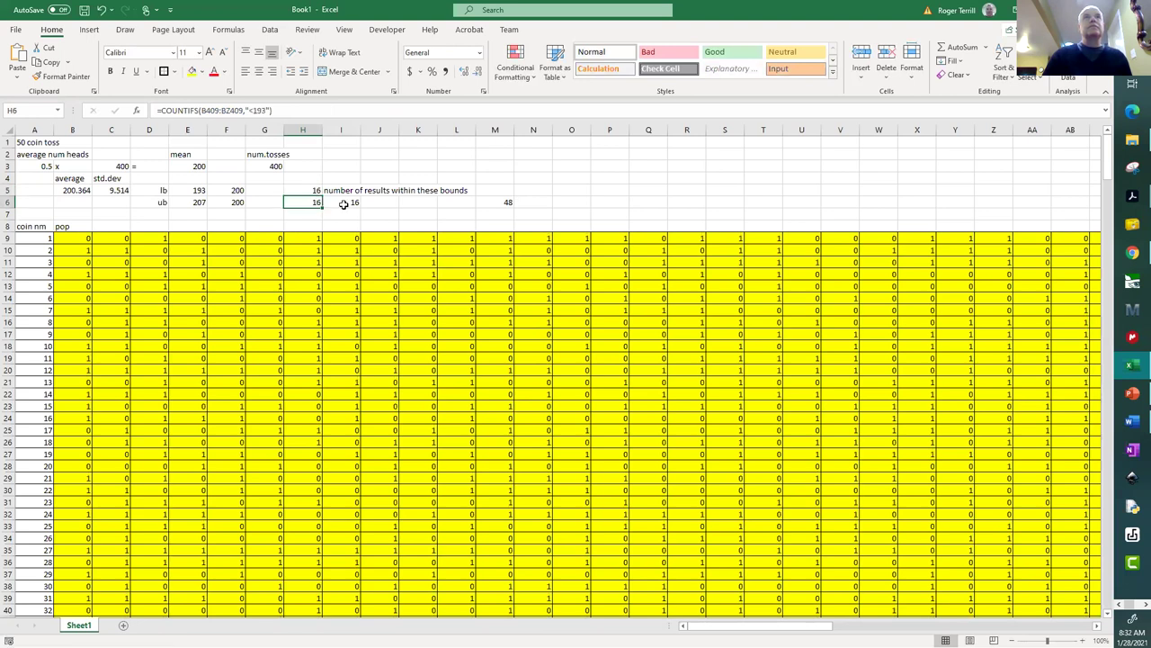
click(356, 201)
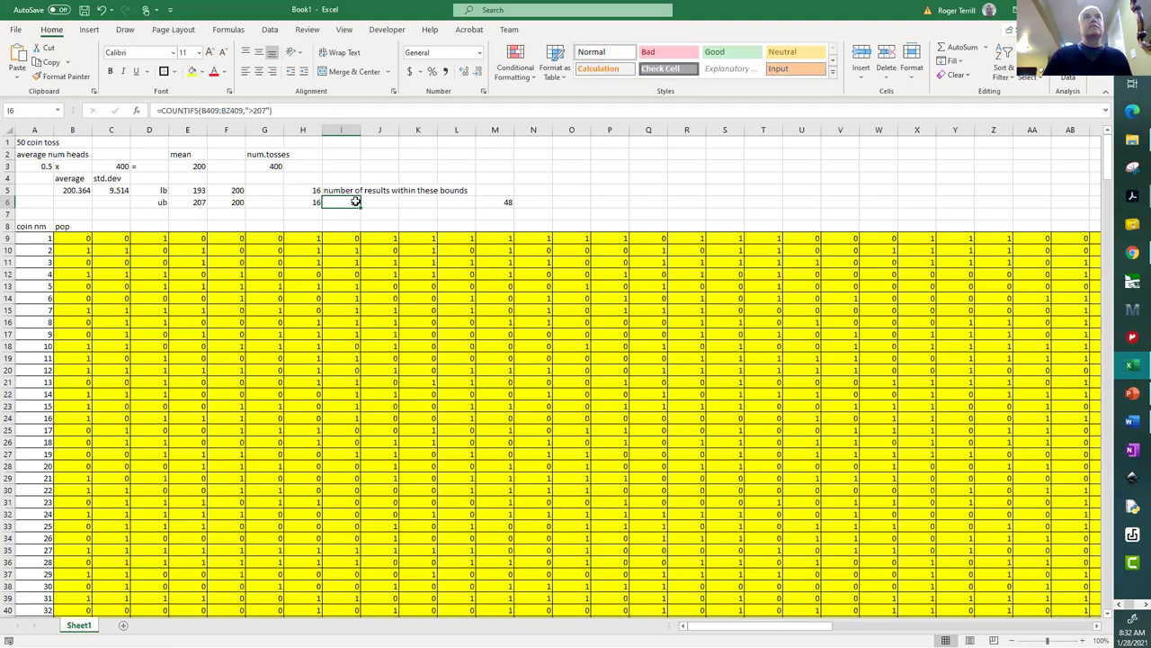
key(Delete)
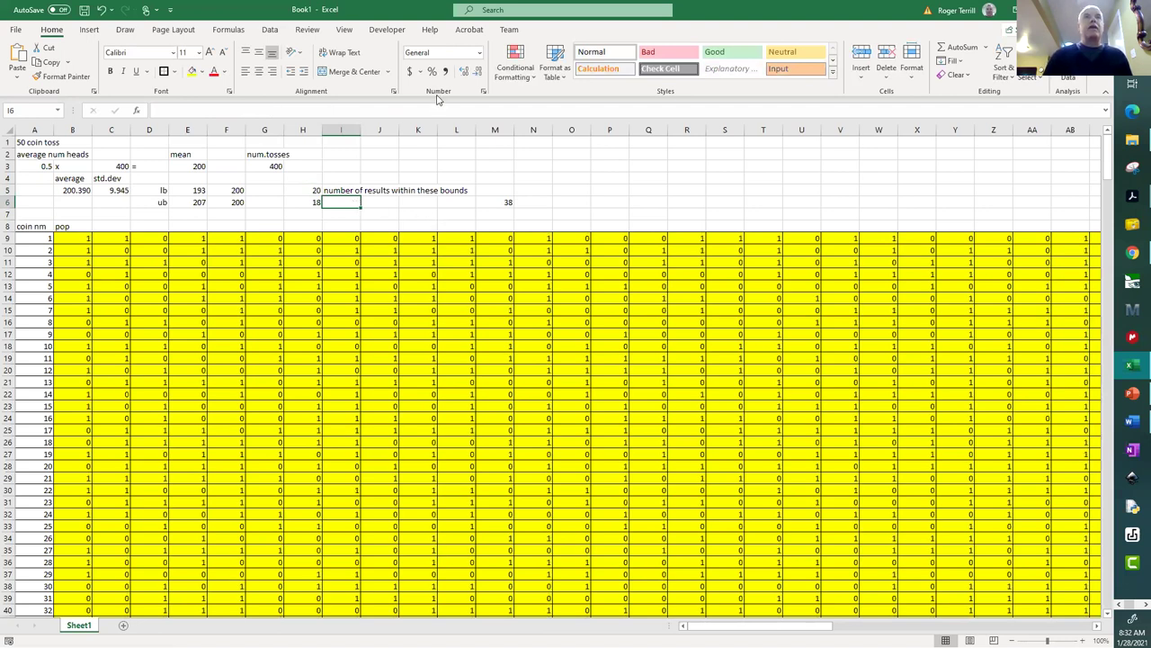
Reduce the maximized workbook to a smaller window over the slides and select the above-207 count in H5
mouse_move(724, 6)
mouse_down()
mouse_move(697, 27)
mouse_move(711, 18)
mouse_up()
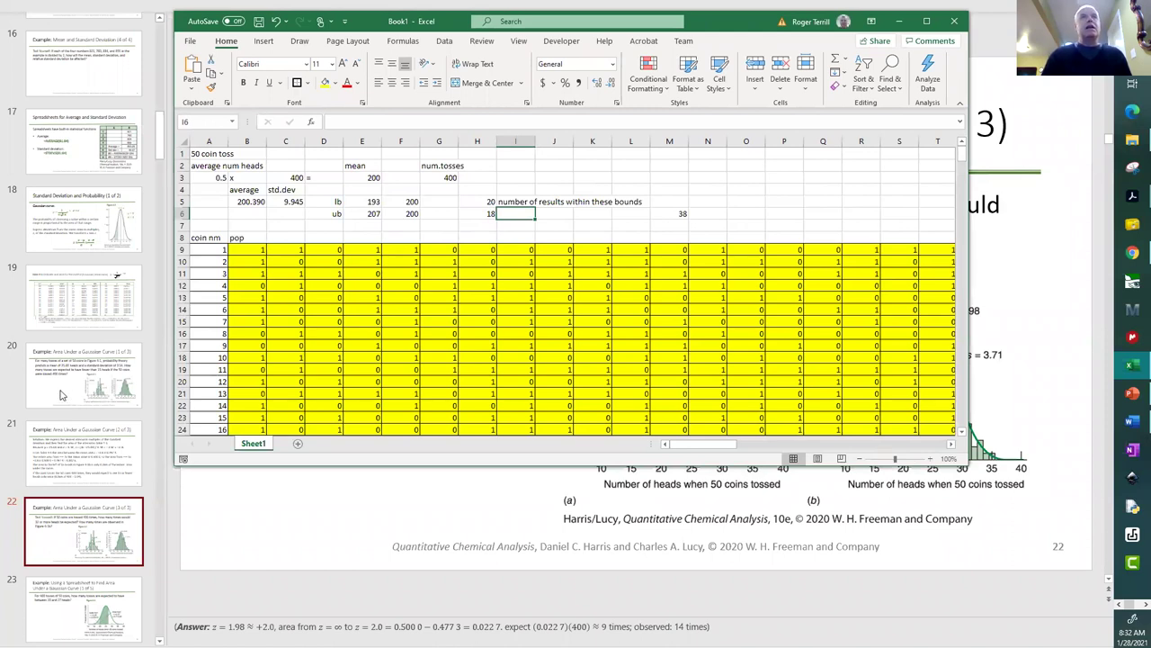
click(335, 333)
click(261, 250)
click(486, 201)
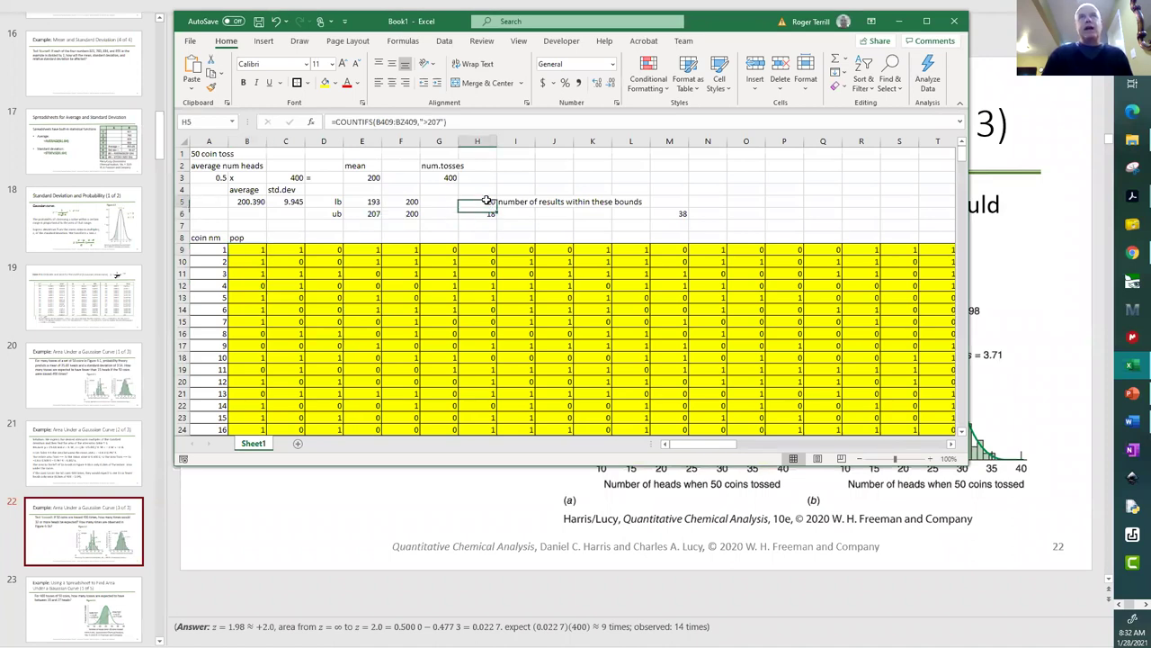
Inspect the below-193 count formula in H6, then switch to the PowerPoint slides and show slide 23 on finding area with a spreadsheet
click(489, 213)
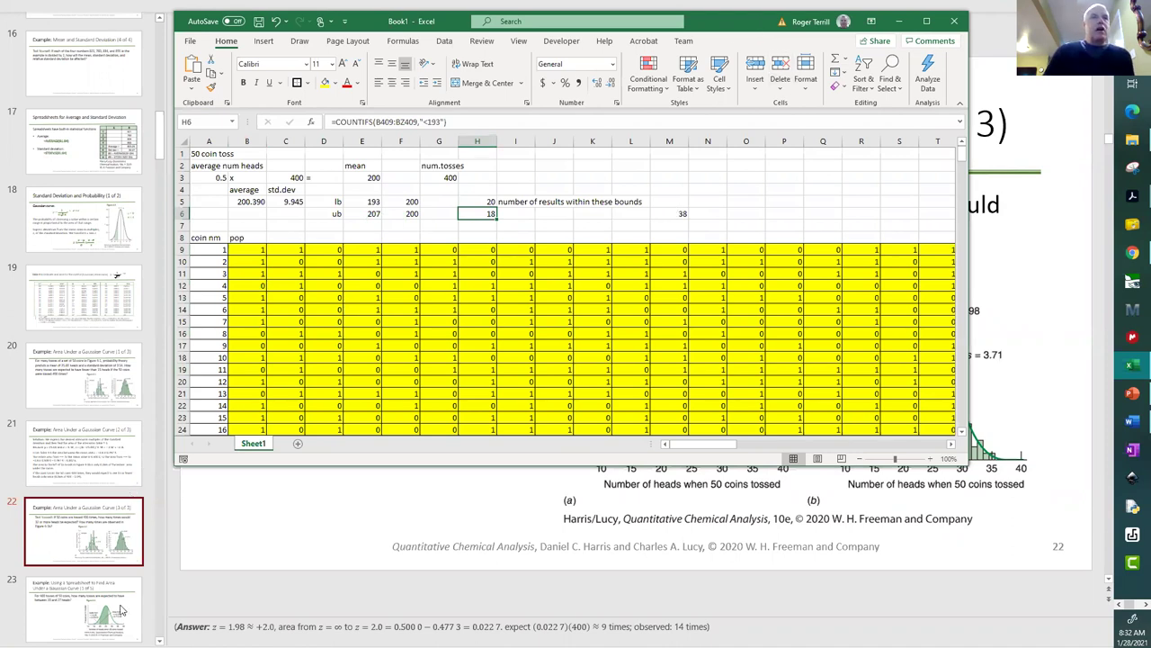
click(176, 578)
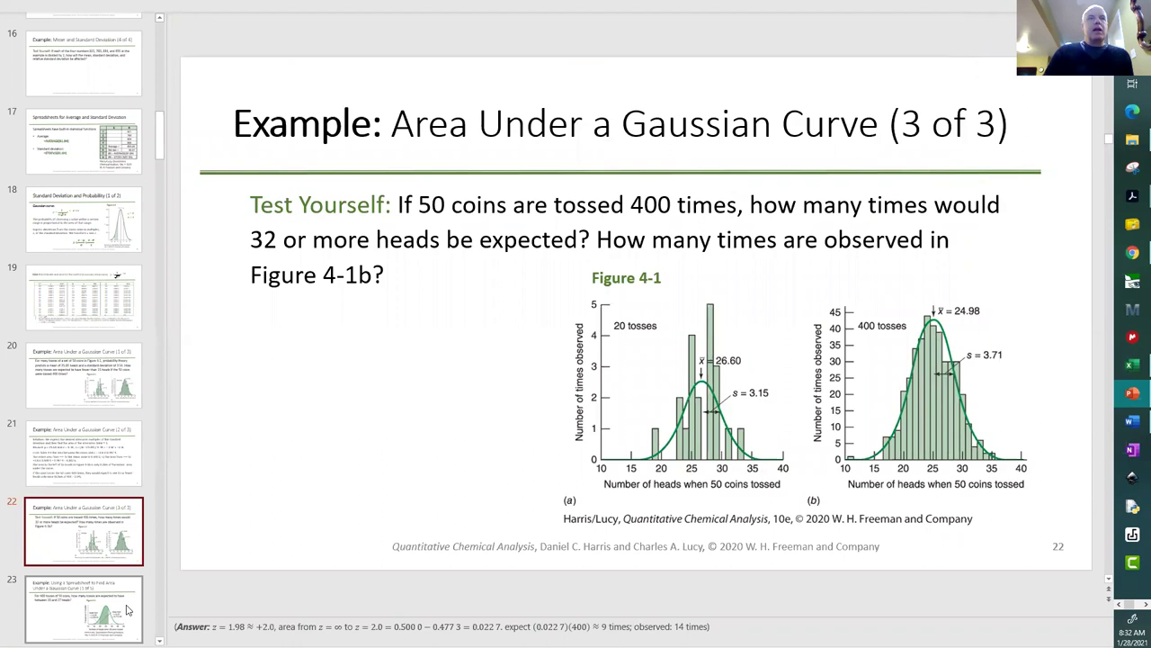
key(Down)
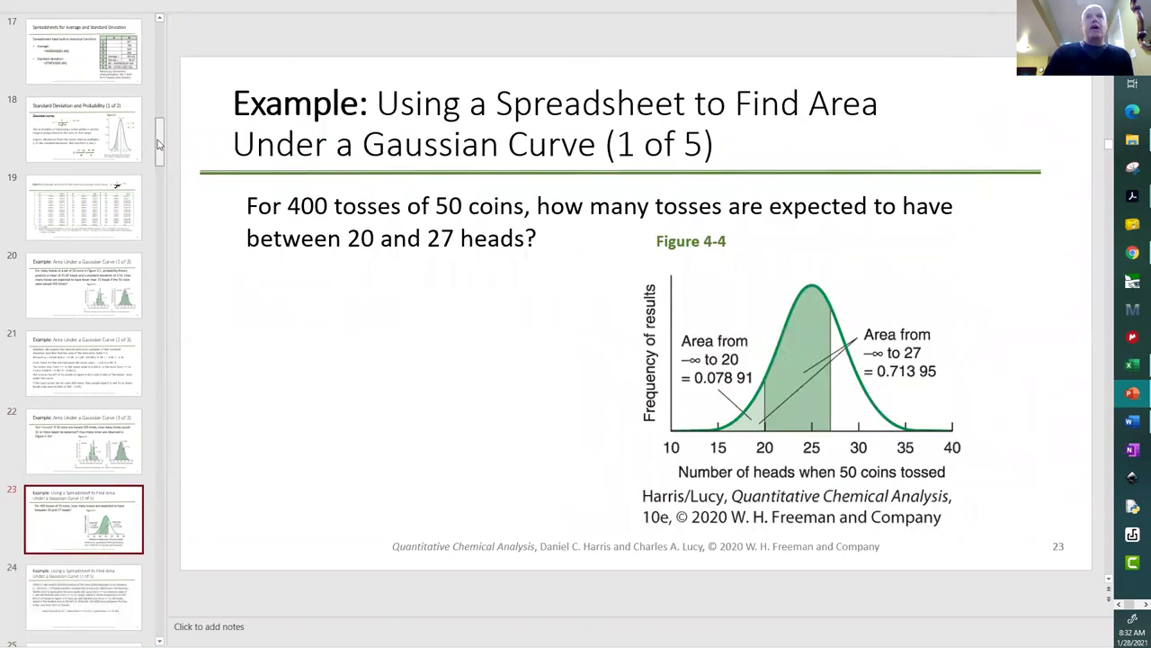
Review the spreadsheet solution for the area under a Gaussian curve on slides 24 to 26
drag(159, 144, 159, 159)
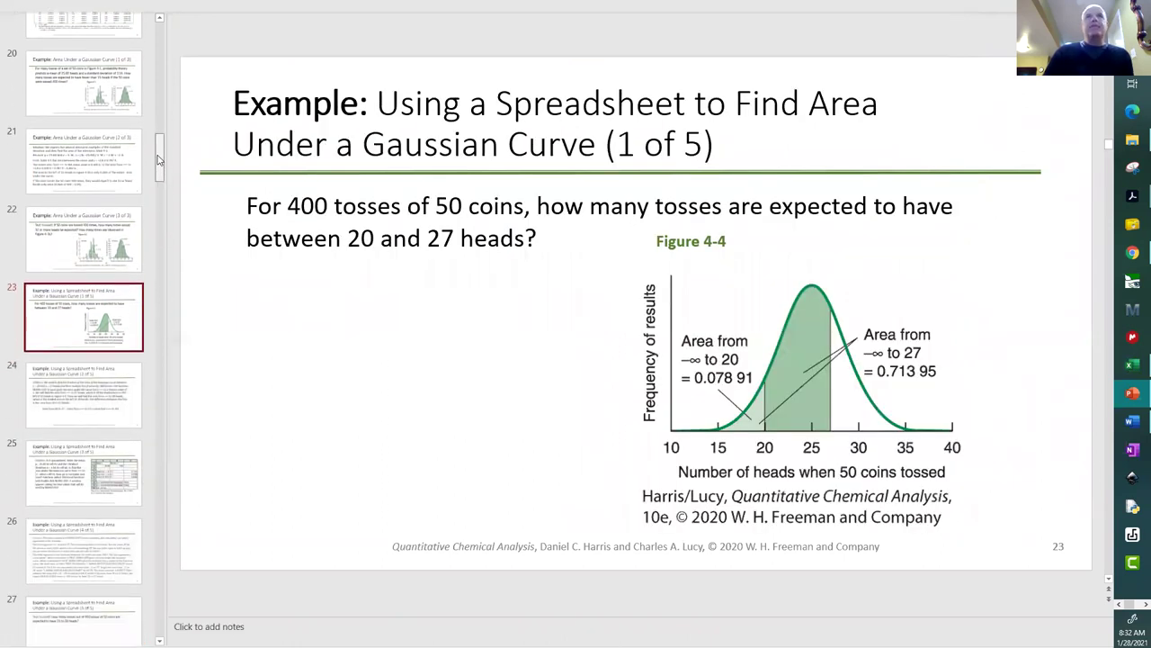
click(128, 414)
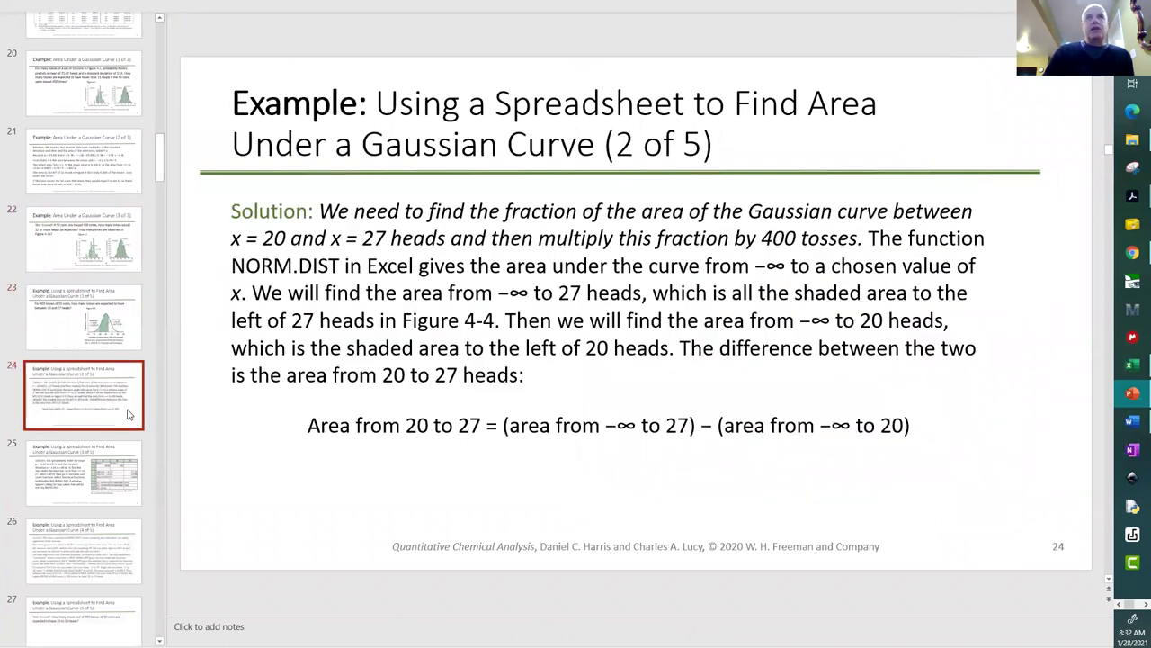
click(131, 463)
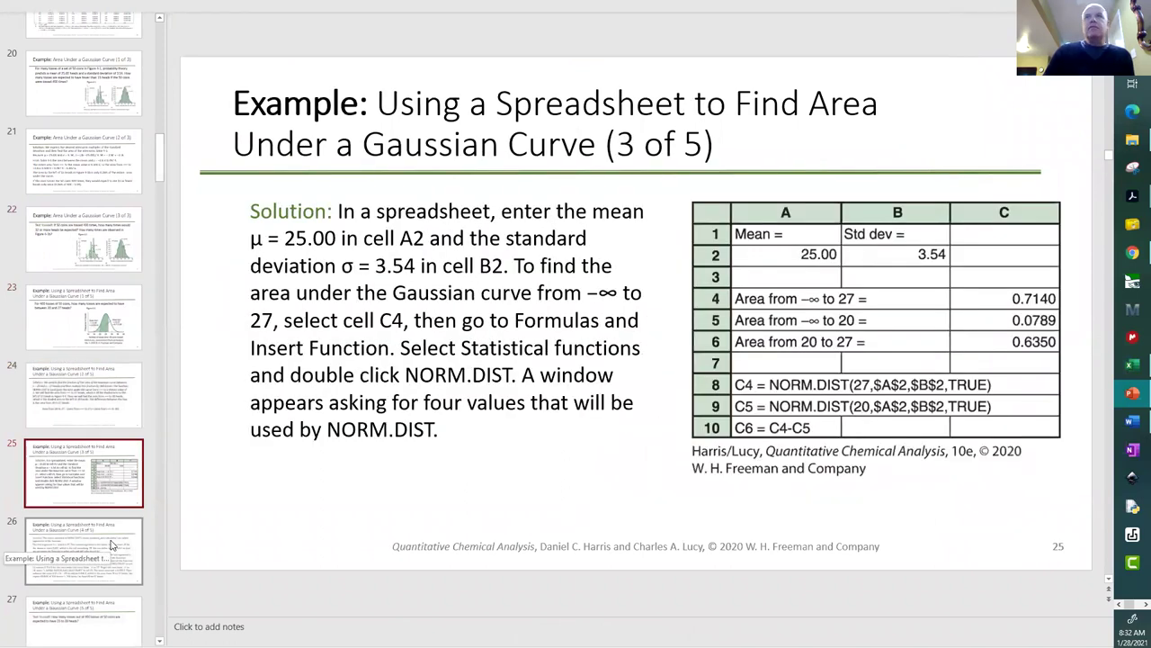
click(111, 543)
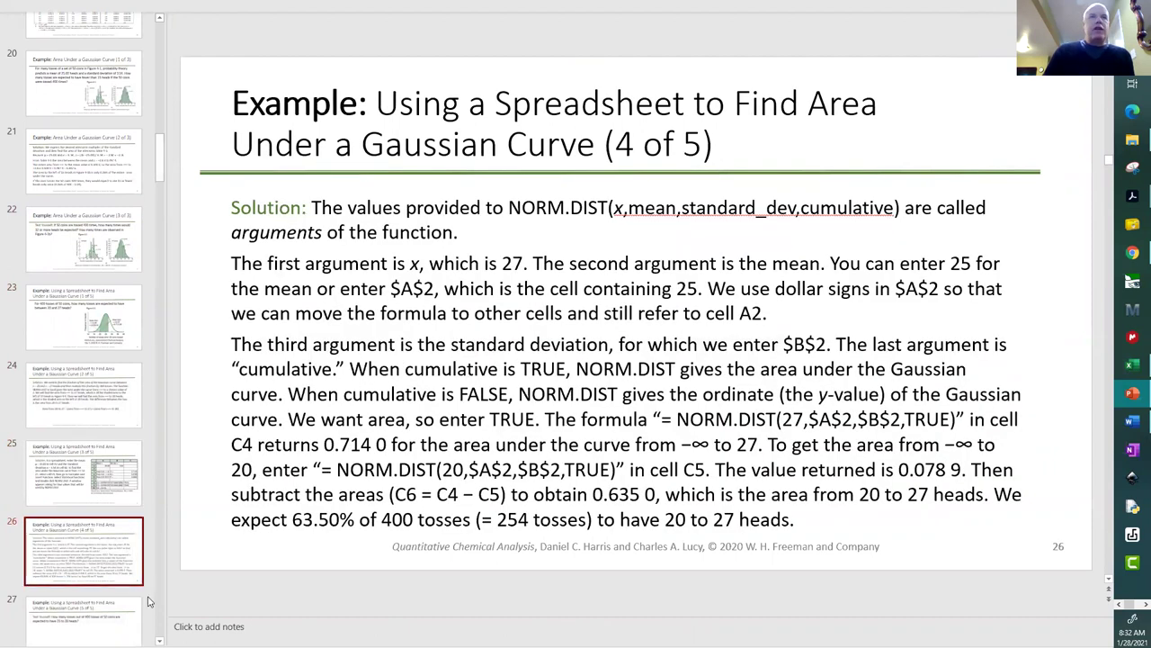
Go through the Test Yourself slide 27 and Standard Deviation and Probability slide 28, ending on slide 29, Standard Deviation of the Mean
scroll(100, 468, down, 5)
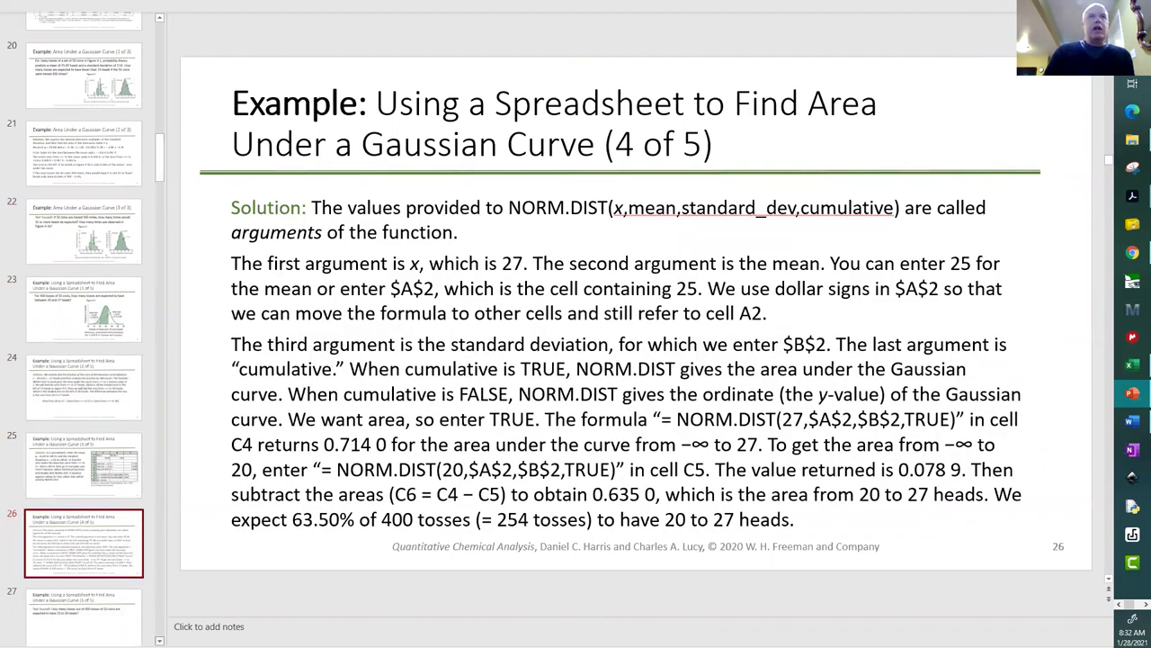
click(99, 468)
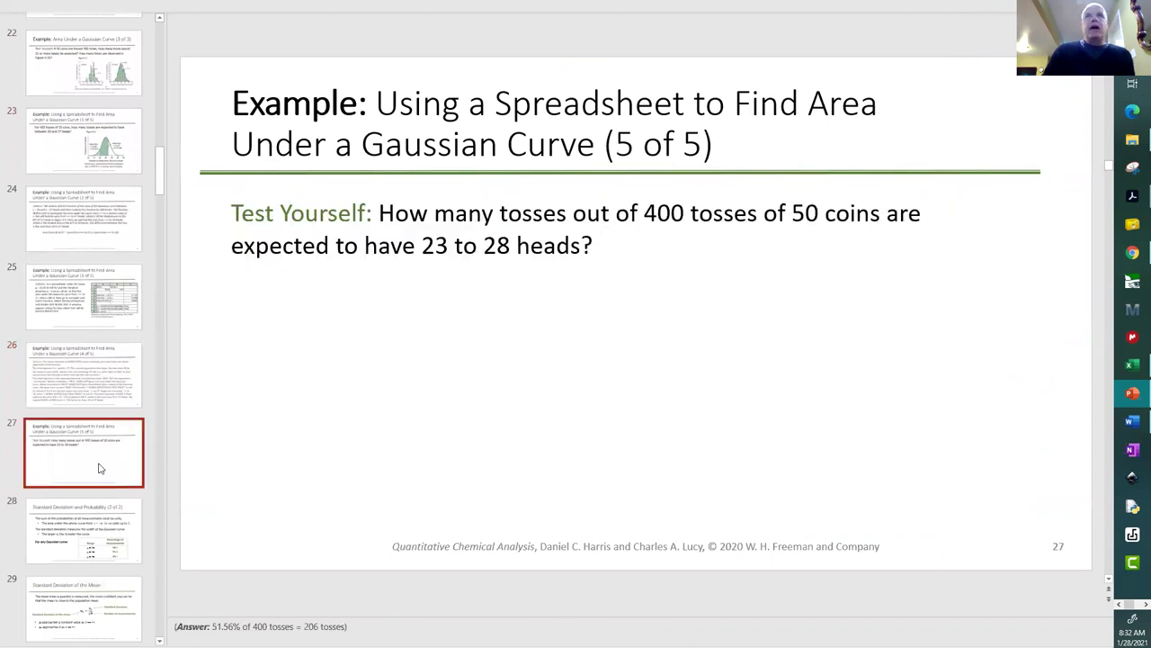
click(77, 526)
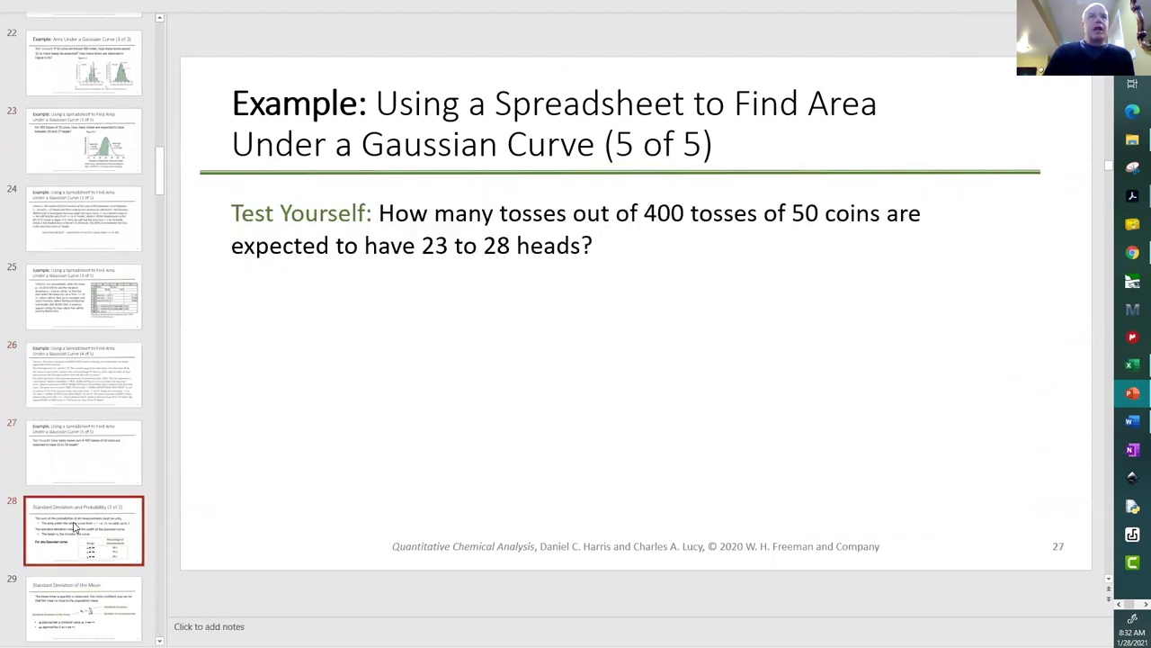
click(126, 624)
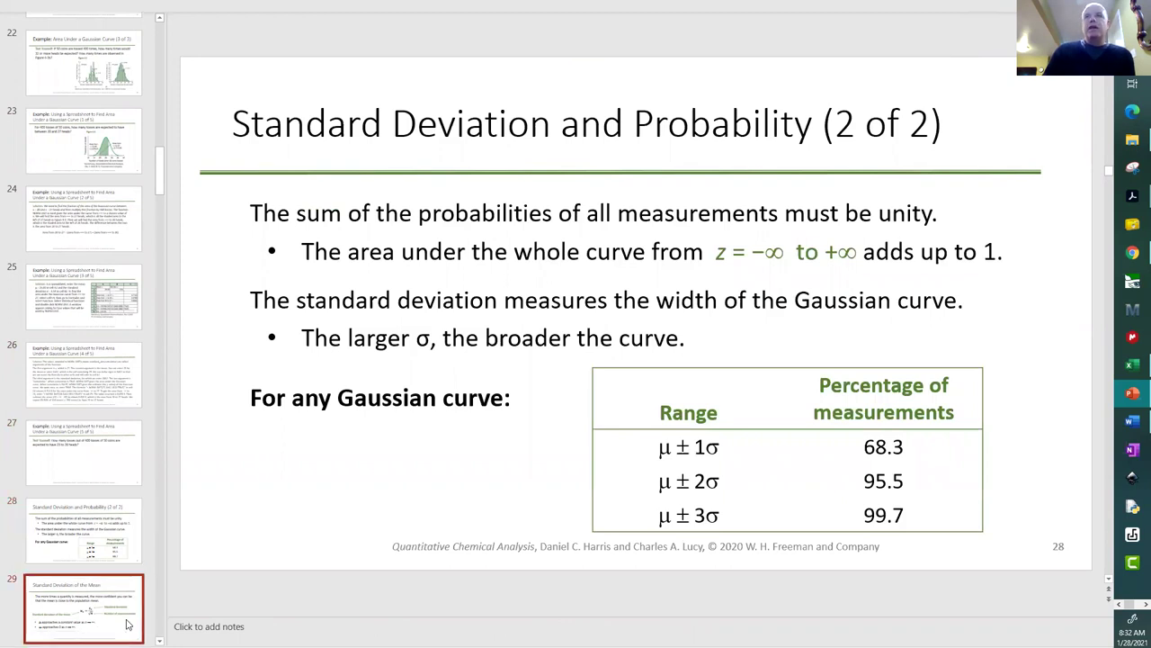